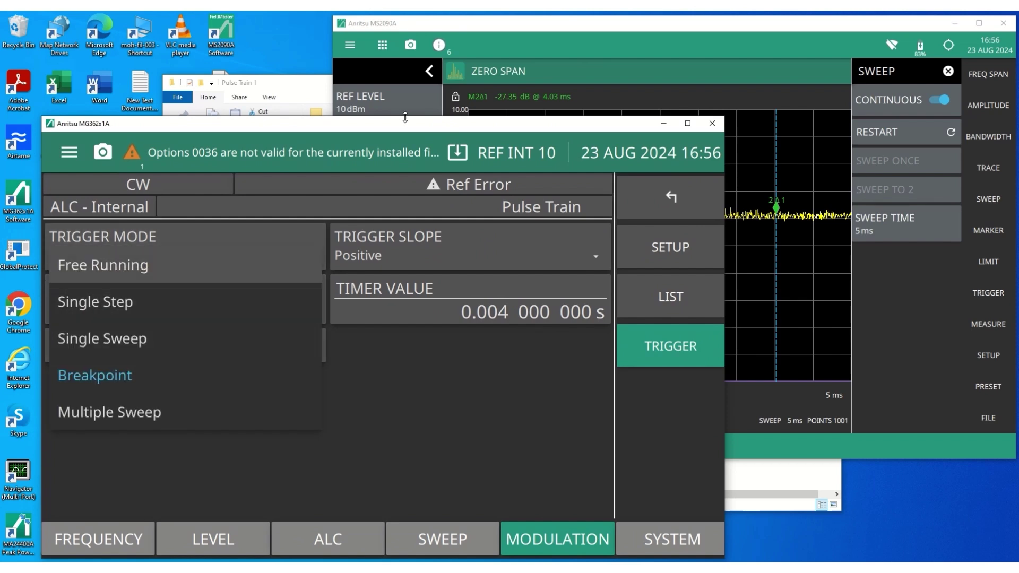
Switch pulse-train modulation off in the pulse train setup
click(412, 418)
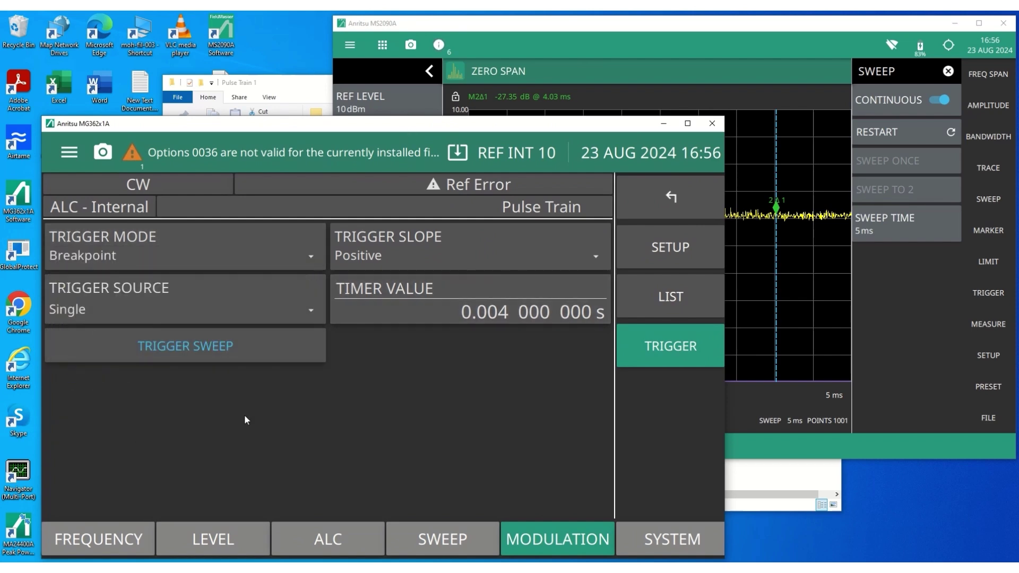
click(670, 247)
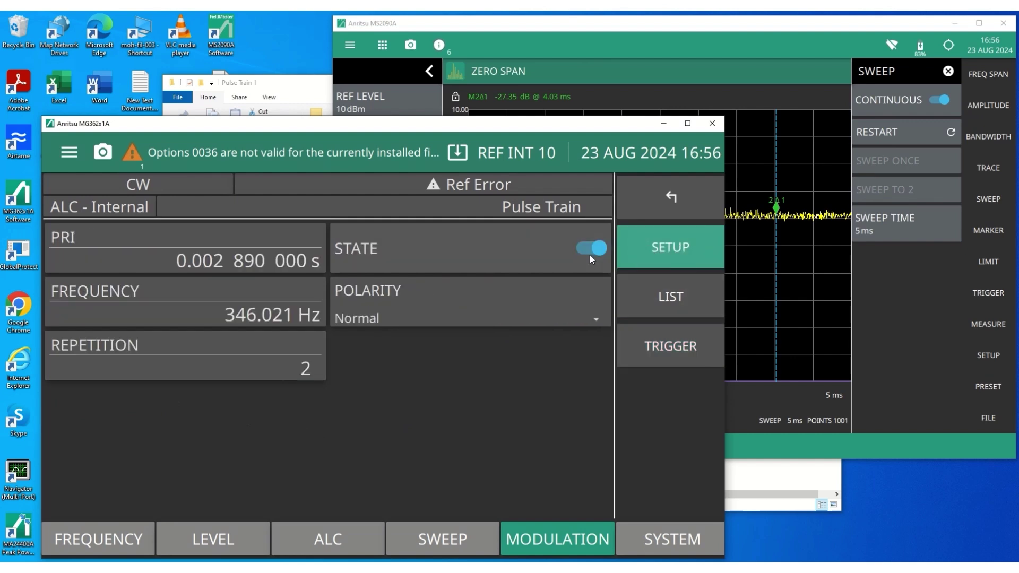
click(583, 248)
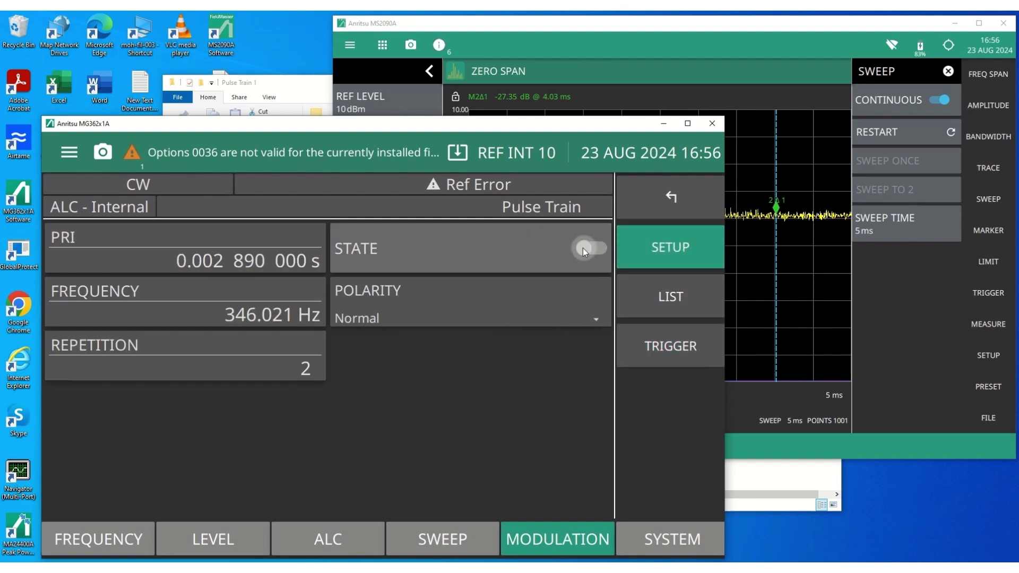
Set the pulse train trigger mode to Multiple Sweep
click(673, 349)
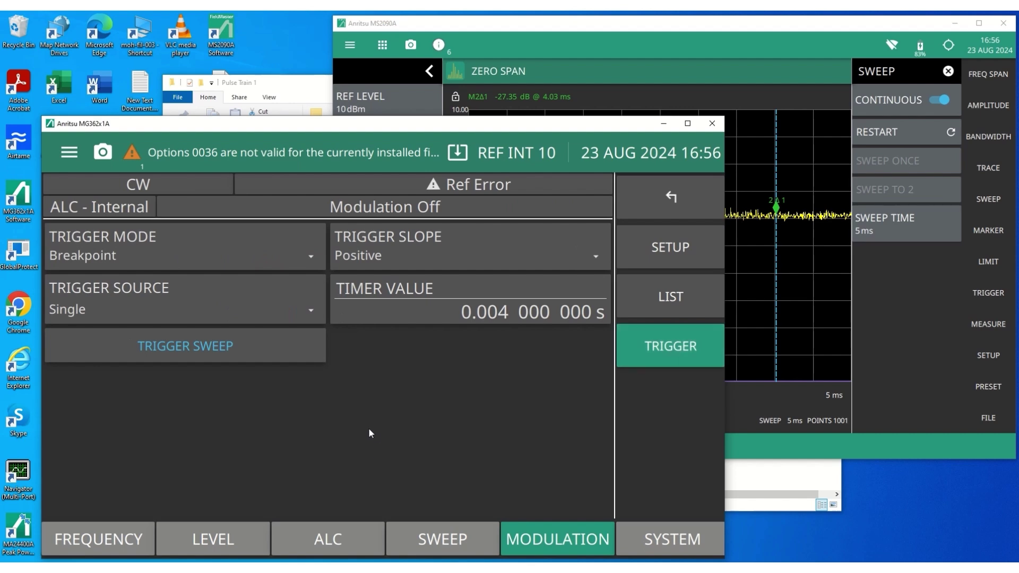
click(106, 254)
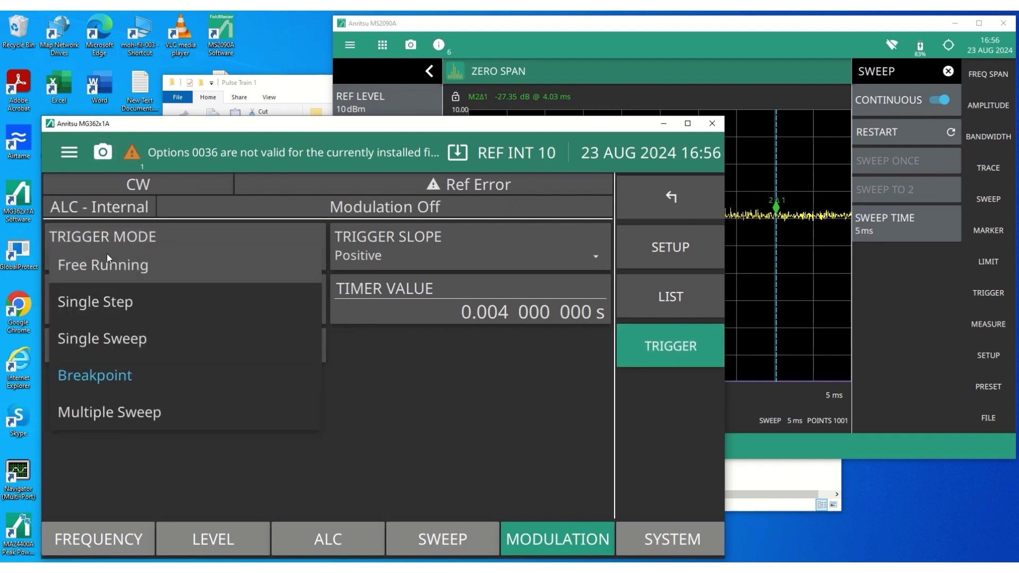
click(108, 414)
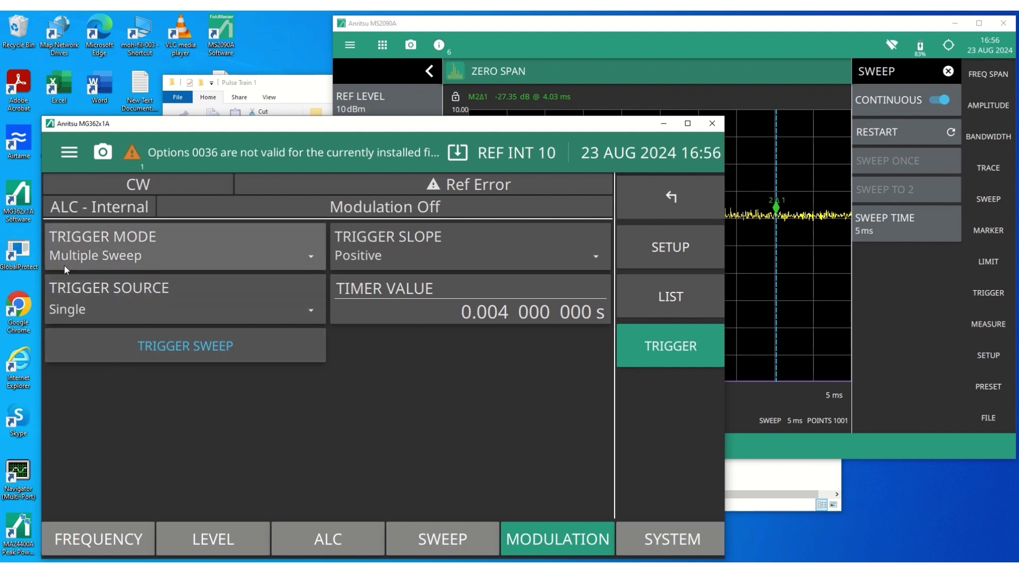
Bring back the pulse train setup page showing PRI, frequency and repetition 2
click(670, 248)
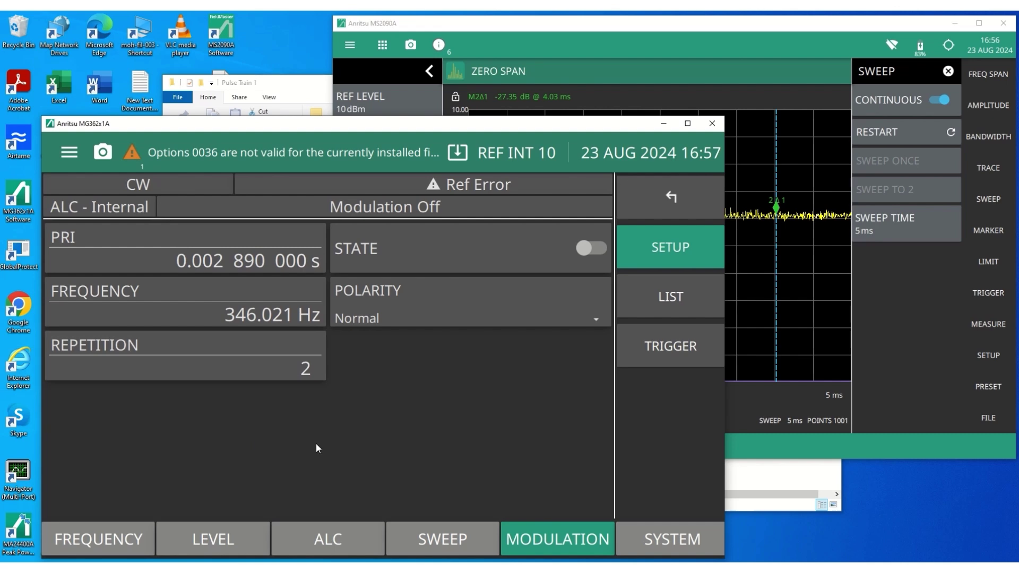
click(692, 345)
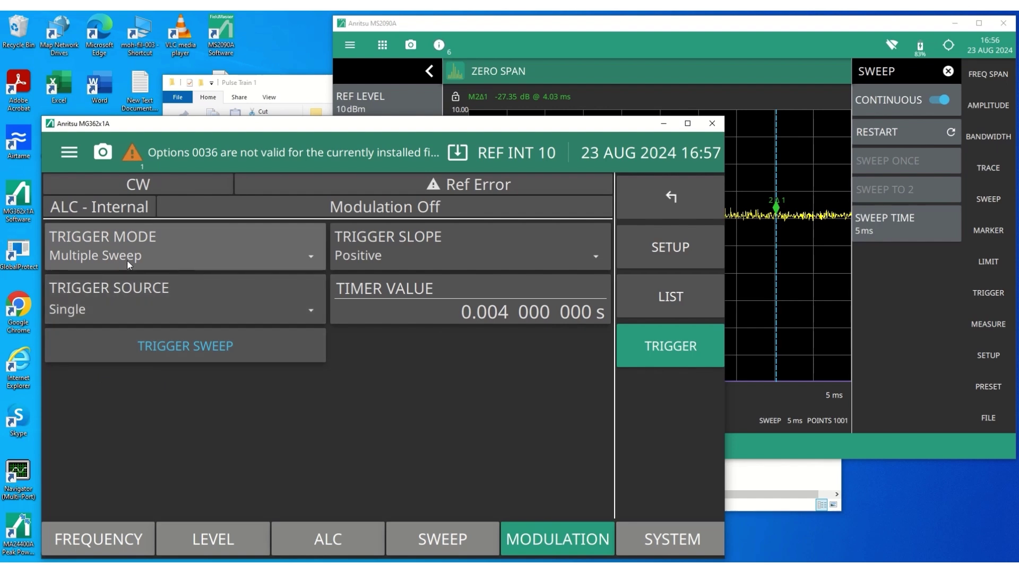
click(692, 253)
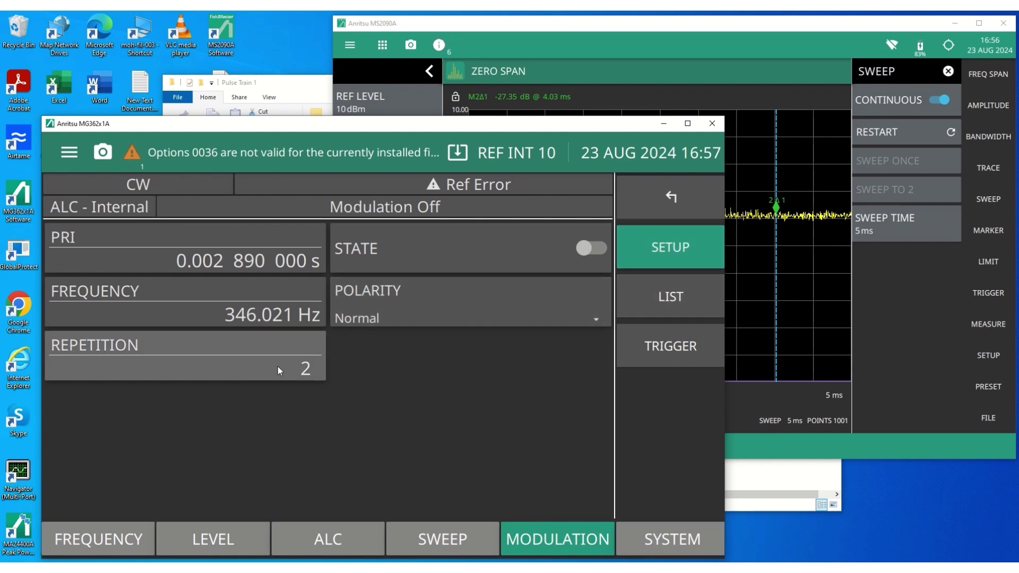
Enter 3 as the pulse train repetition count
click(234, 365)
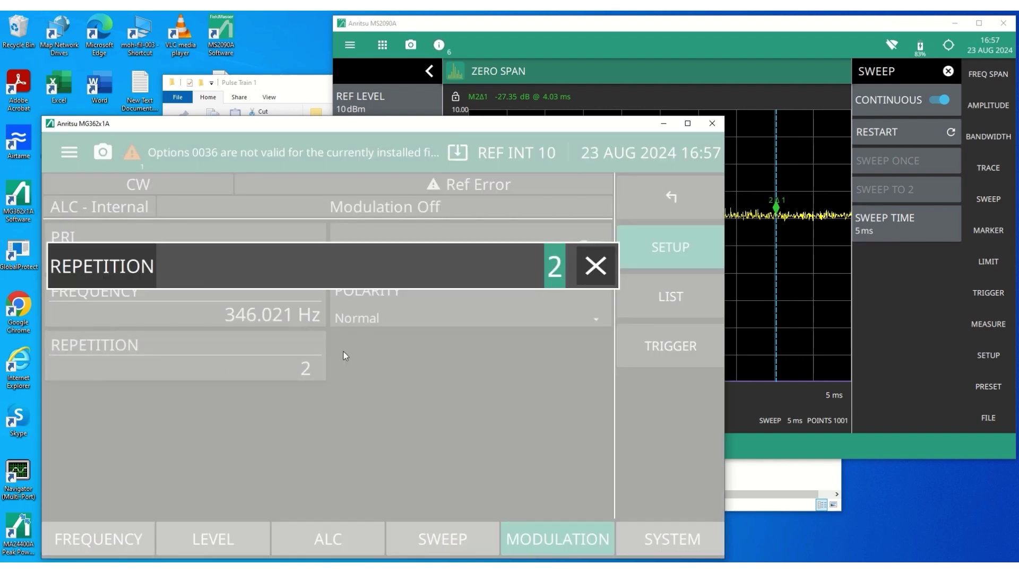
text(3)
key(Return)
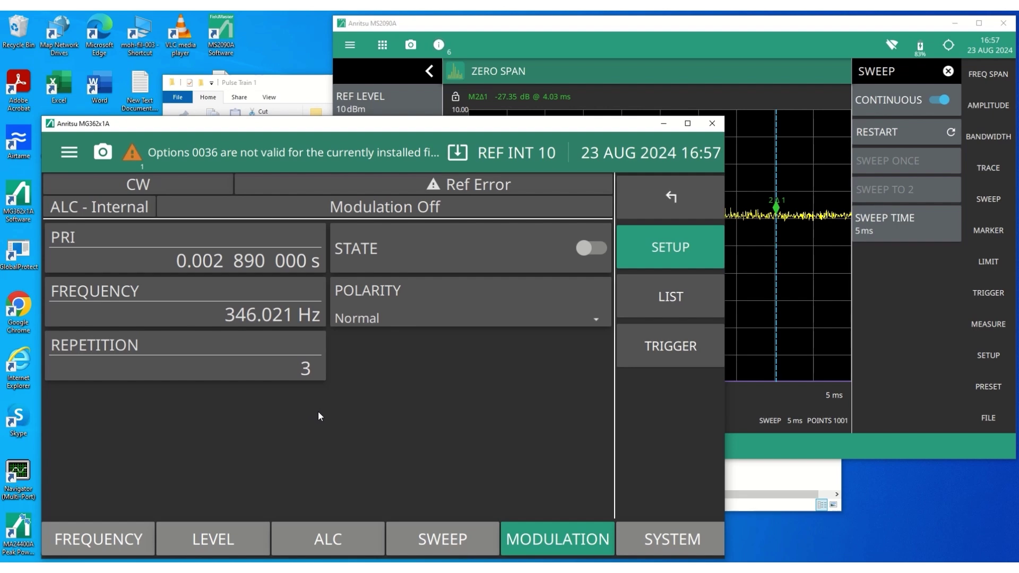
Move the generator window aside and switch pulse-train modulation back on
click(691, 349)
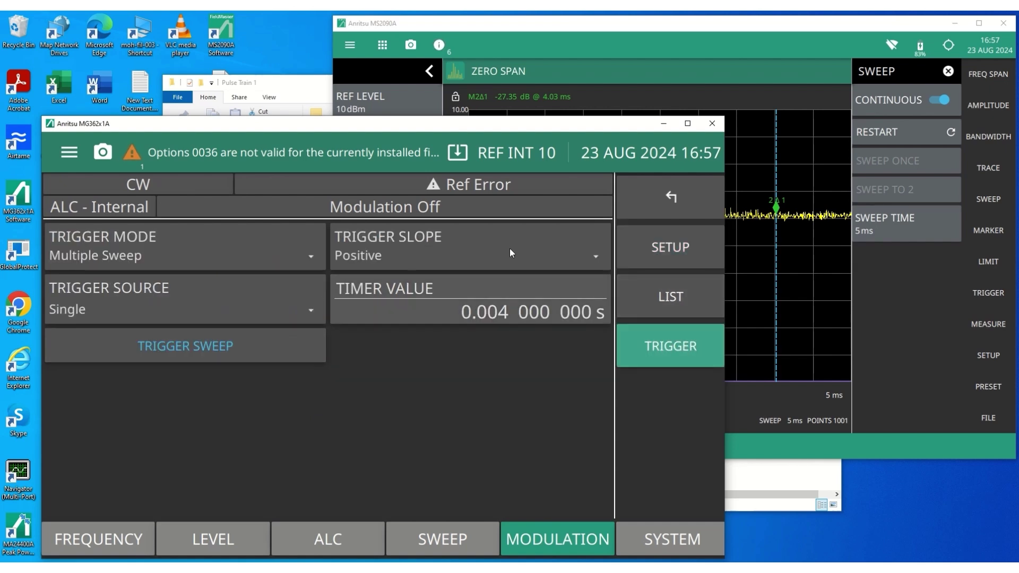
mouse_move(536, 123)
mouse_down()
mouse_move(561, 235)
mouse_move(517, 249)
mouse_move(526, 239)
mouse_up()
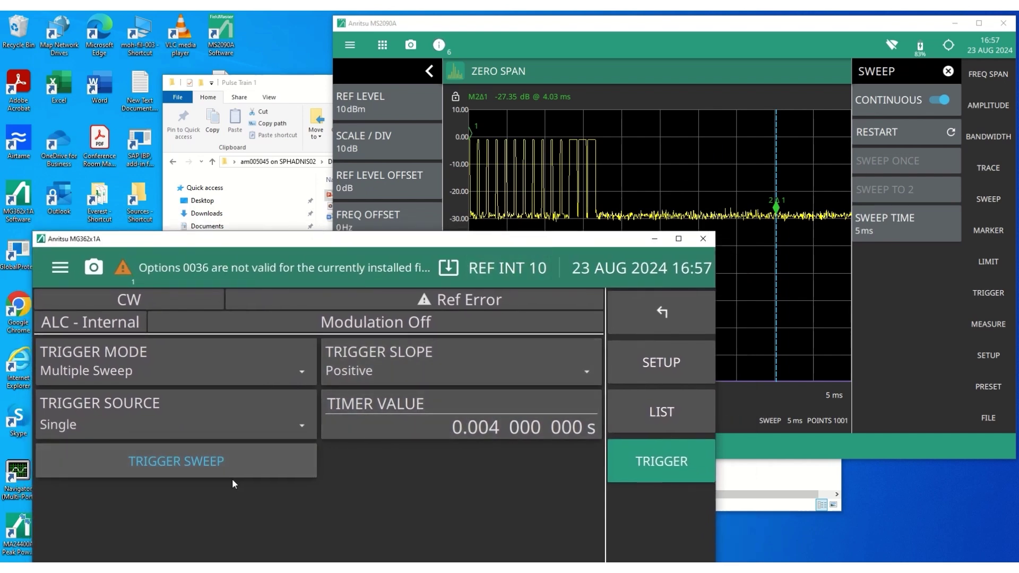
click(662, 363)
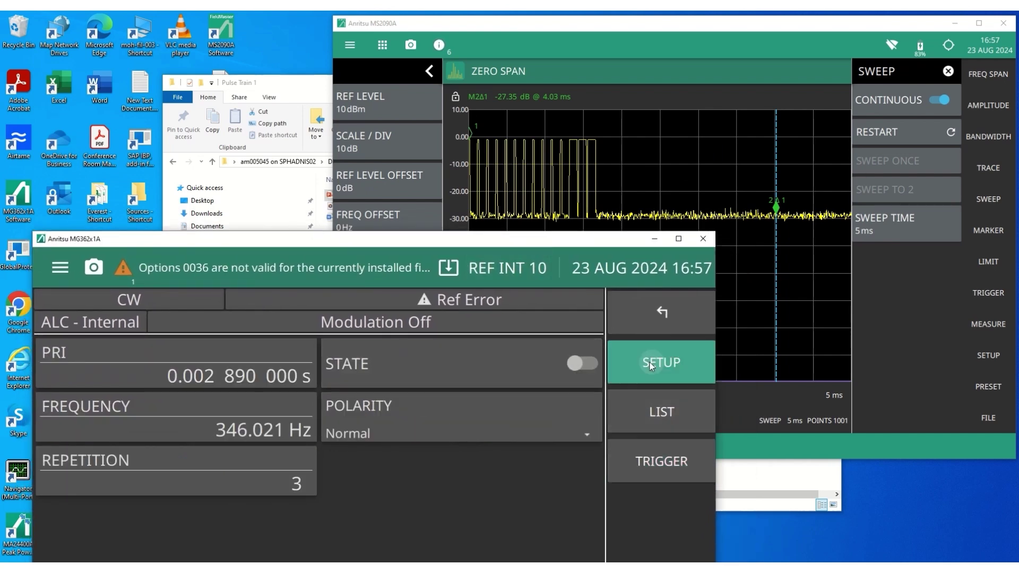
click(584, 362)
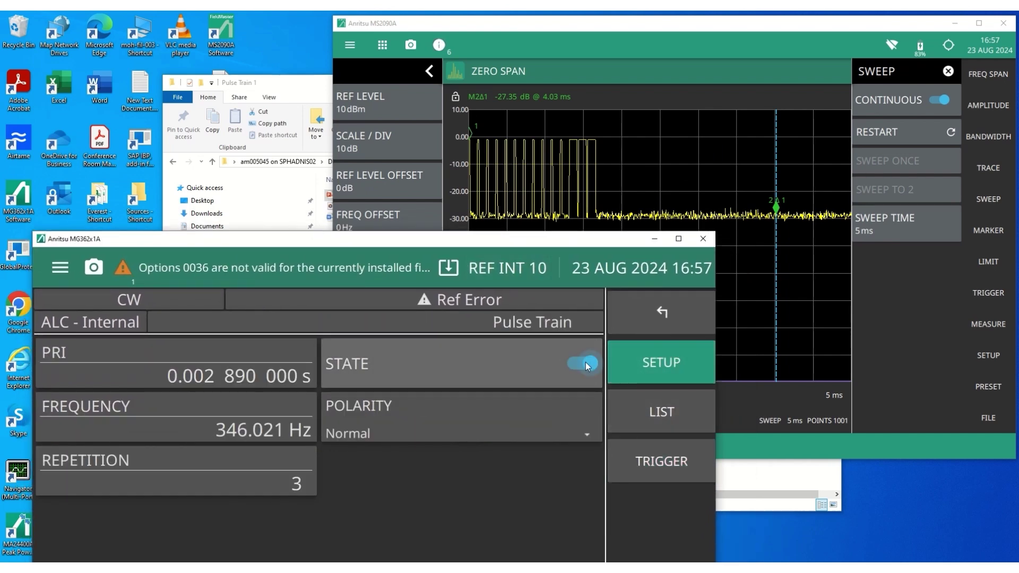
Fire a pulse-train sweep and bring the MS2090A analyzer trace forward
click(670, 460)
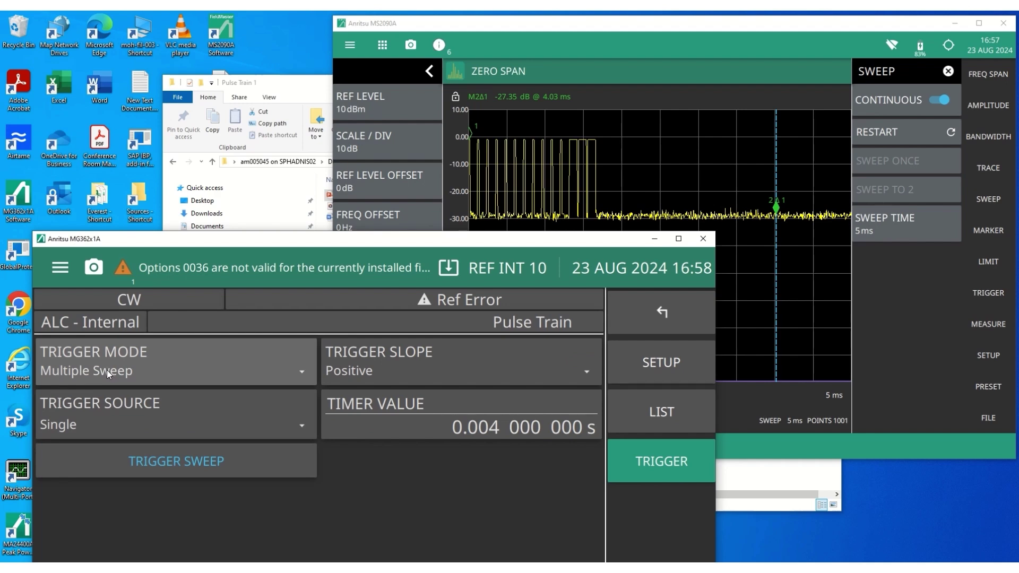
click(668, 363)
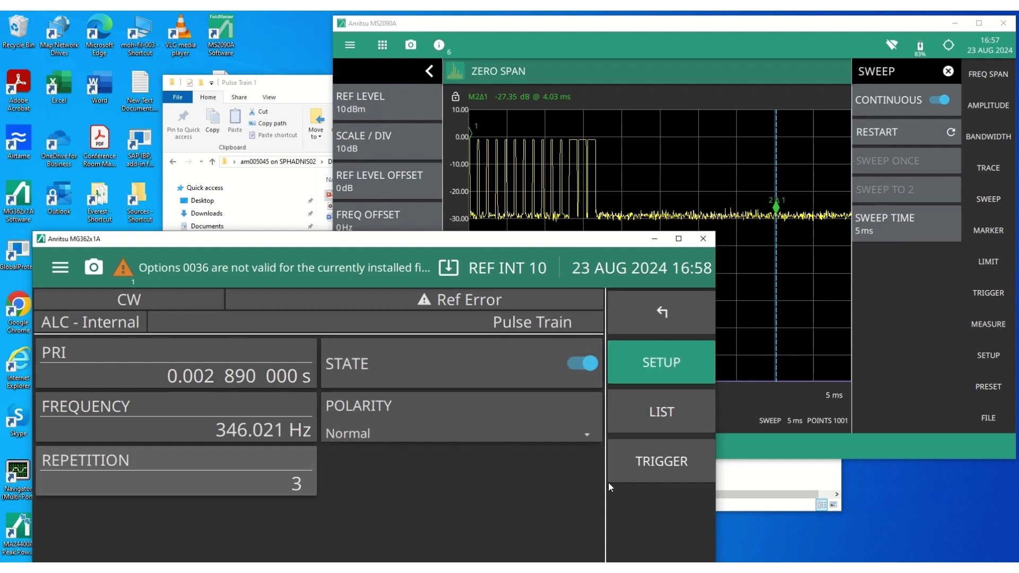
click(653, 463)
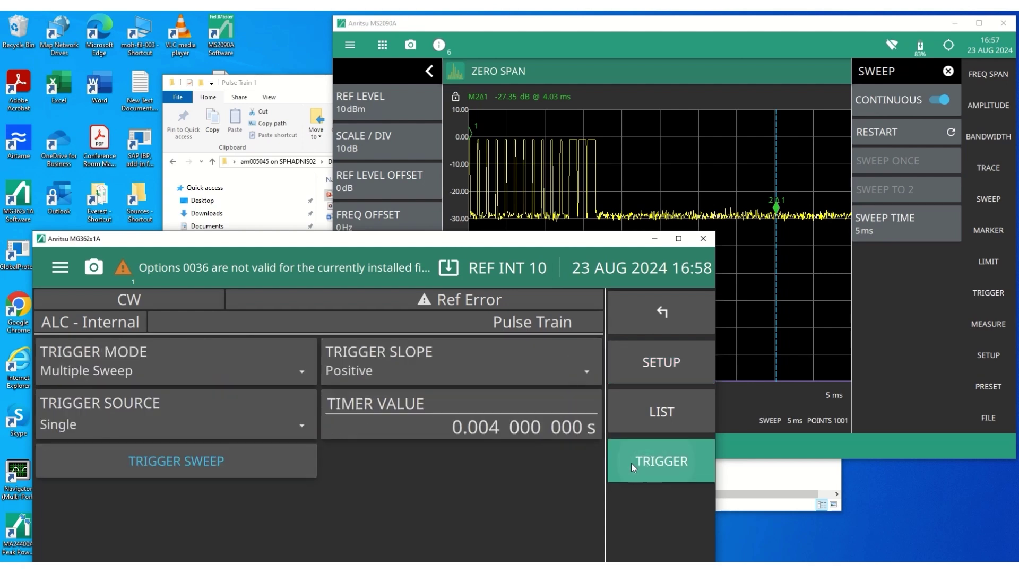
click(206, 463)
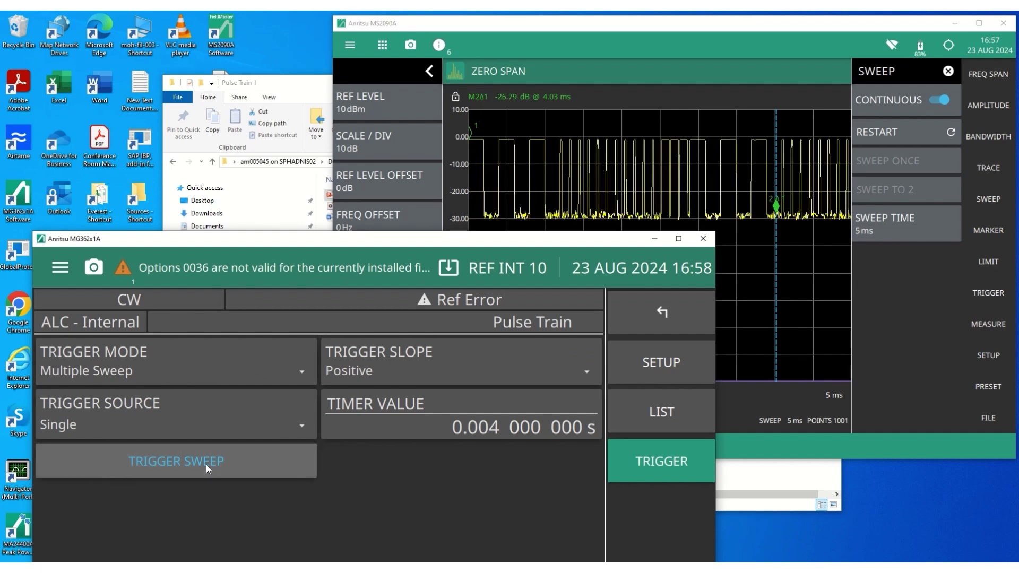
click(796, 27)
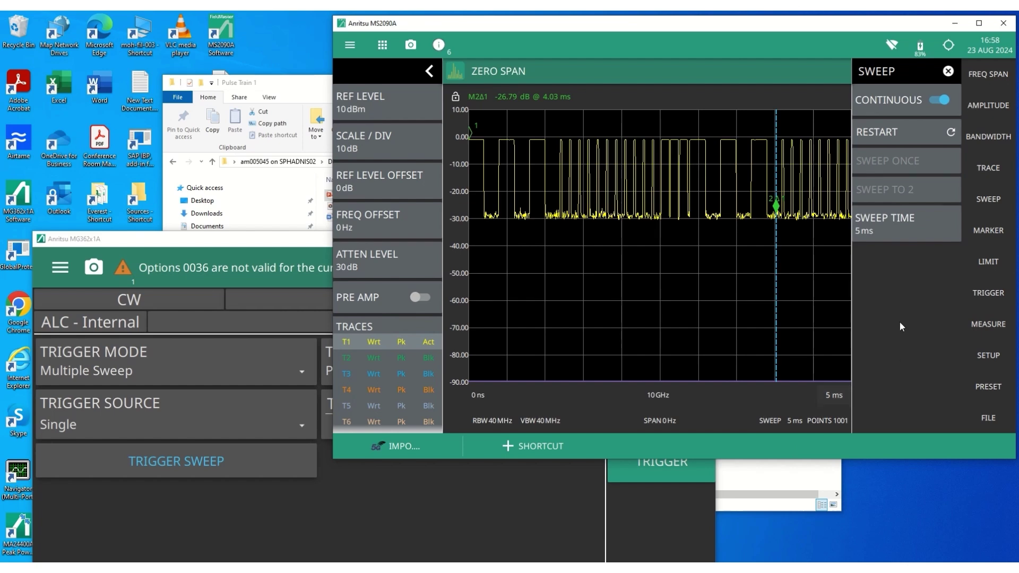
Set the MS2090A zero-span sweep time to 10 ms
click(998, 199)
click(994, 203)
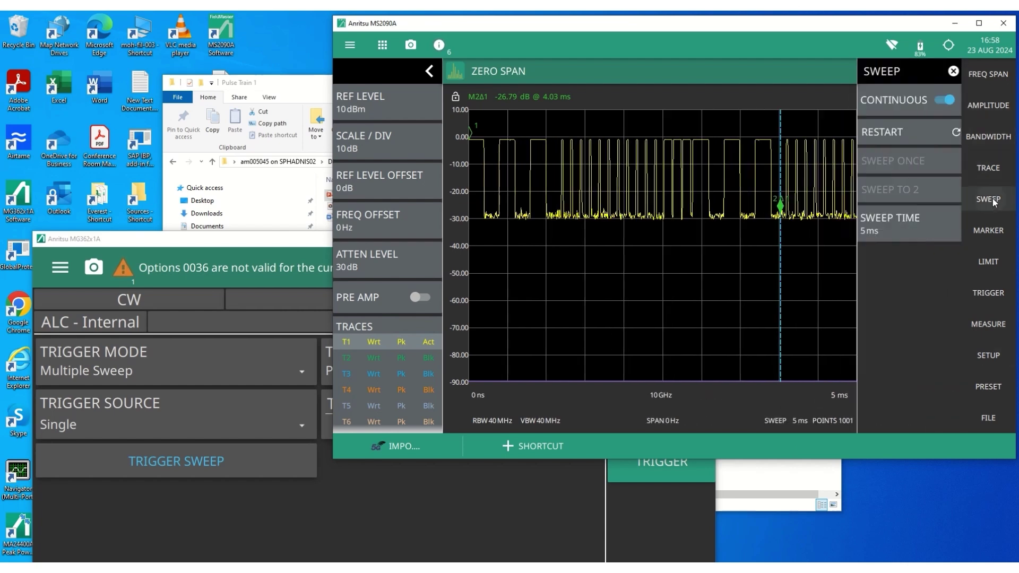
click(916, 231)
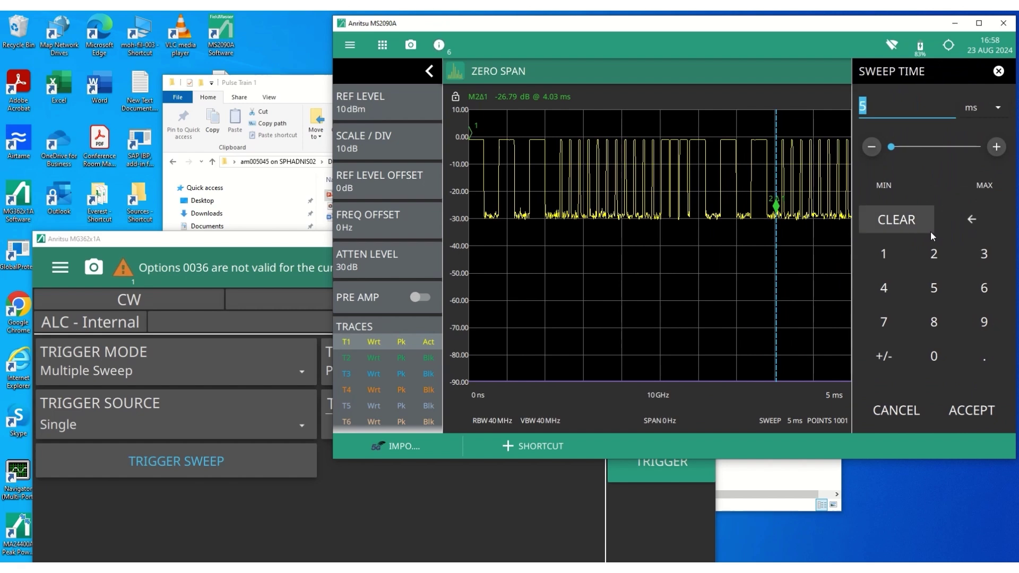
text(10)
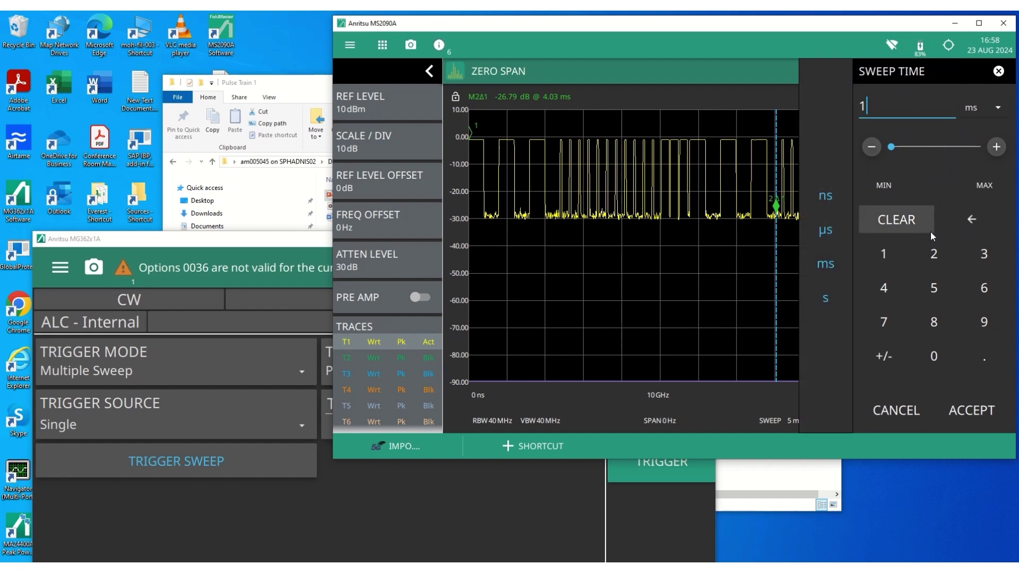
click(975, 416)
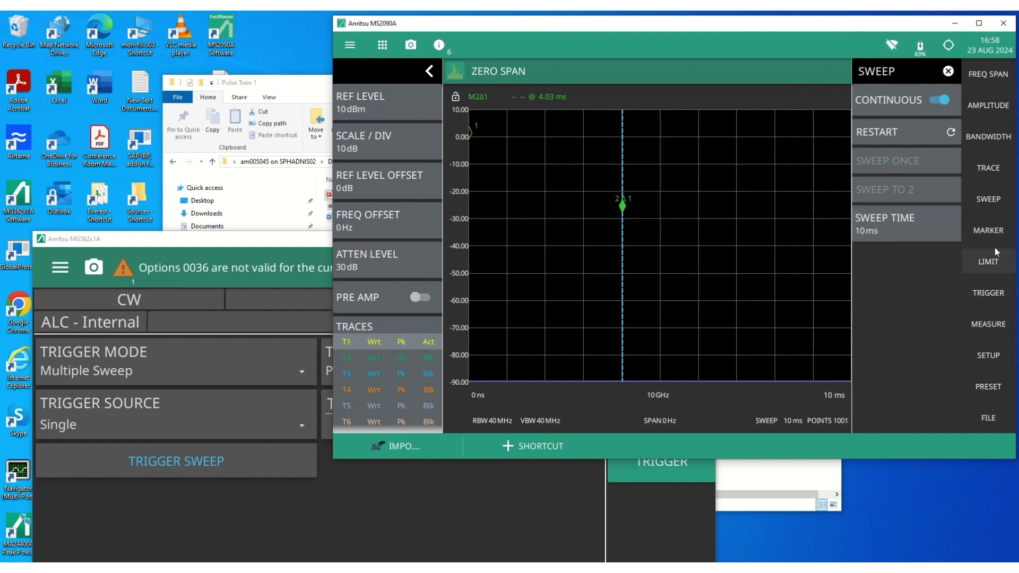
Widen the analyzer graph, fire a pulse-train sweep, and view the 10 ms trace
click(948, 70)
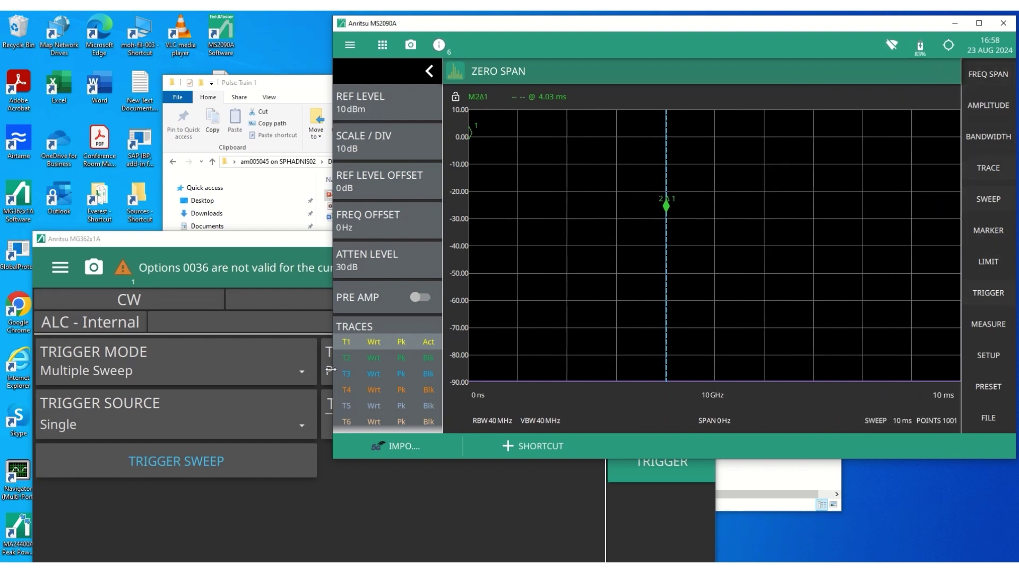
click(144, 275)
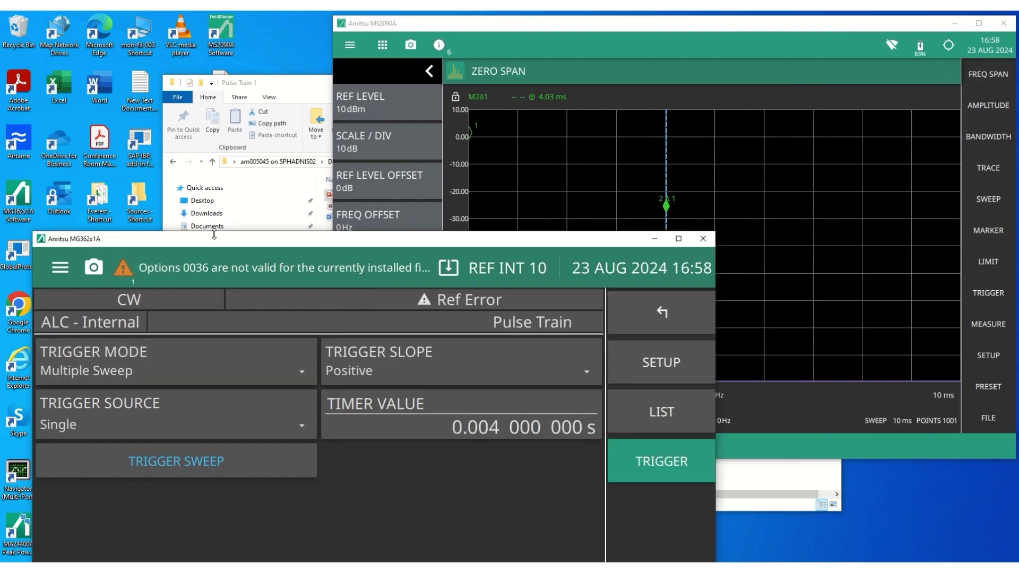
click(176, 464)
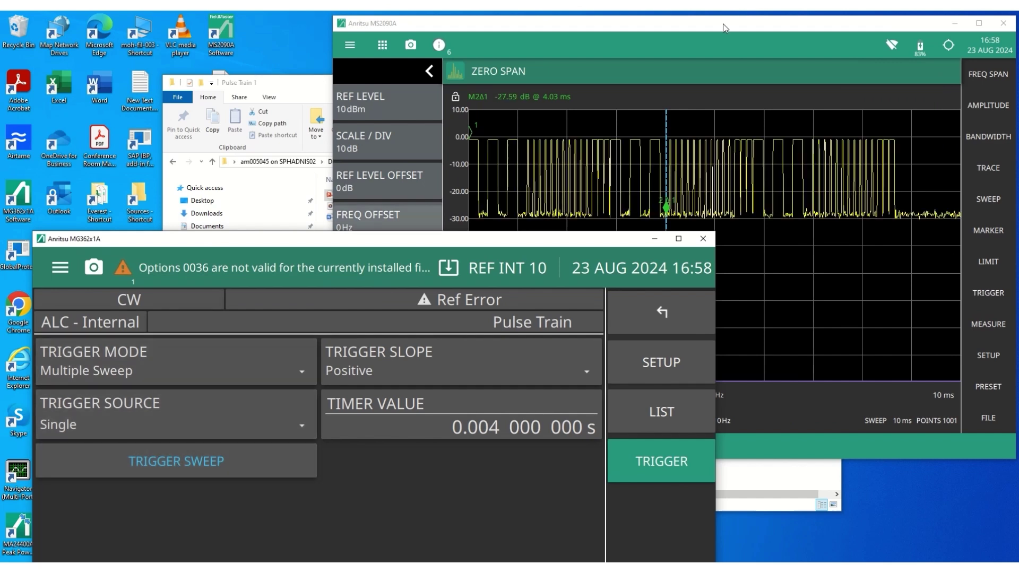
click(761, 27)
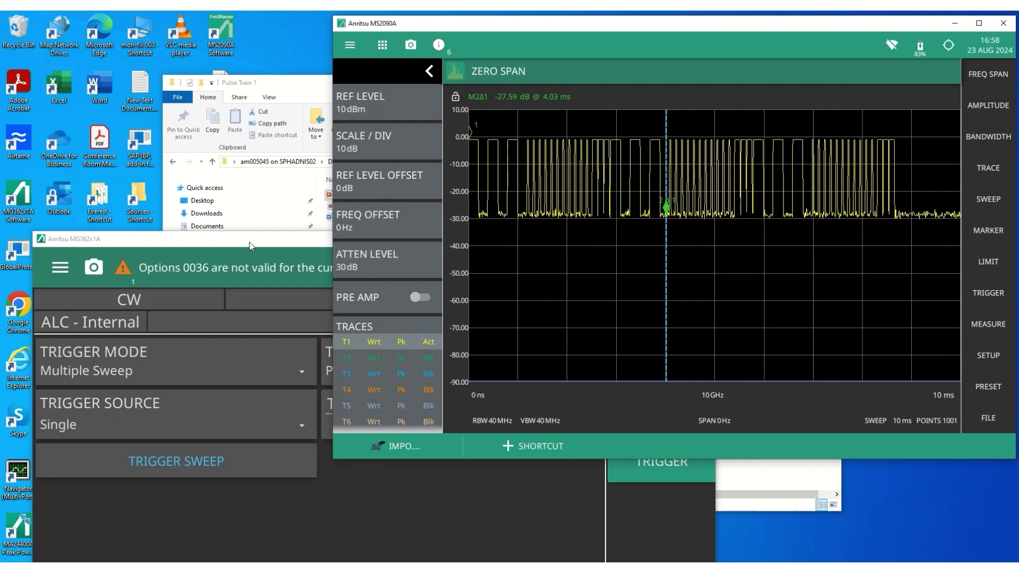
Set the MG362x1A pulse train repetition count back to 2
click(317, 469)
click(638, 362)
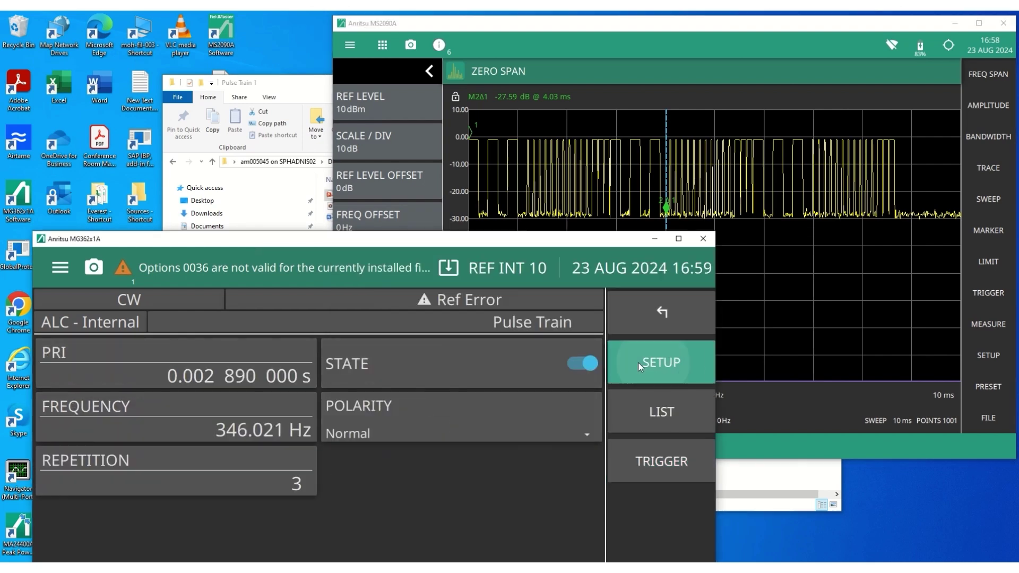
click(303, 485)
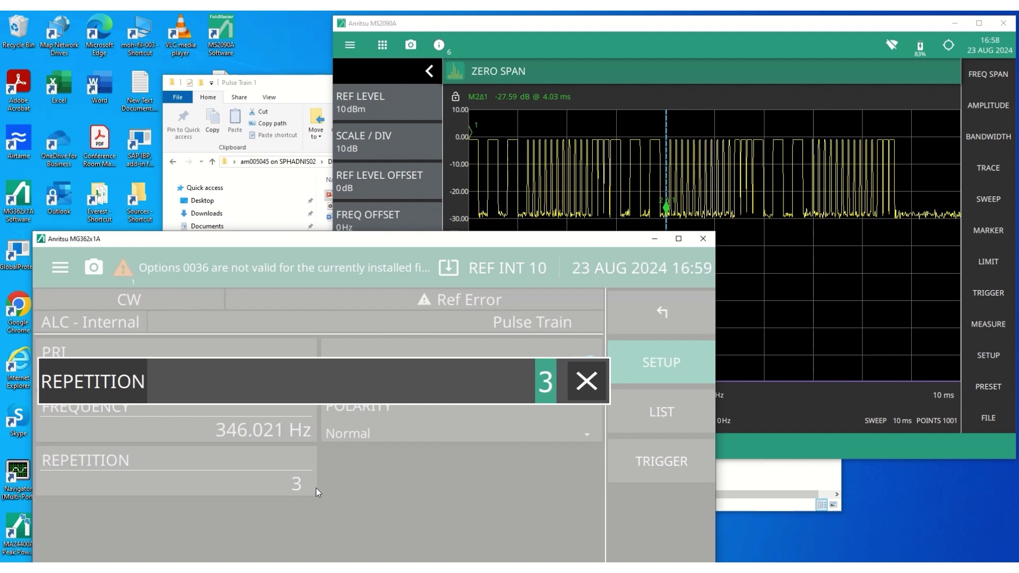
text(2)
key(Return)
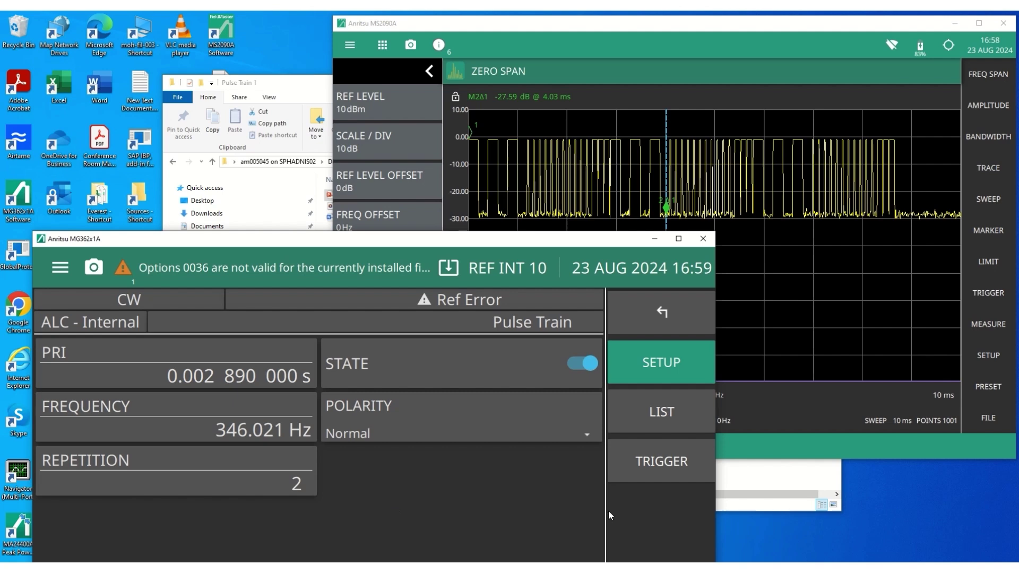
From the trigger settings, fire one manual sweep of the pulse train list
click(664, 464)
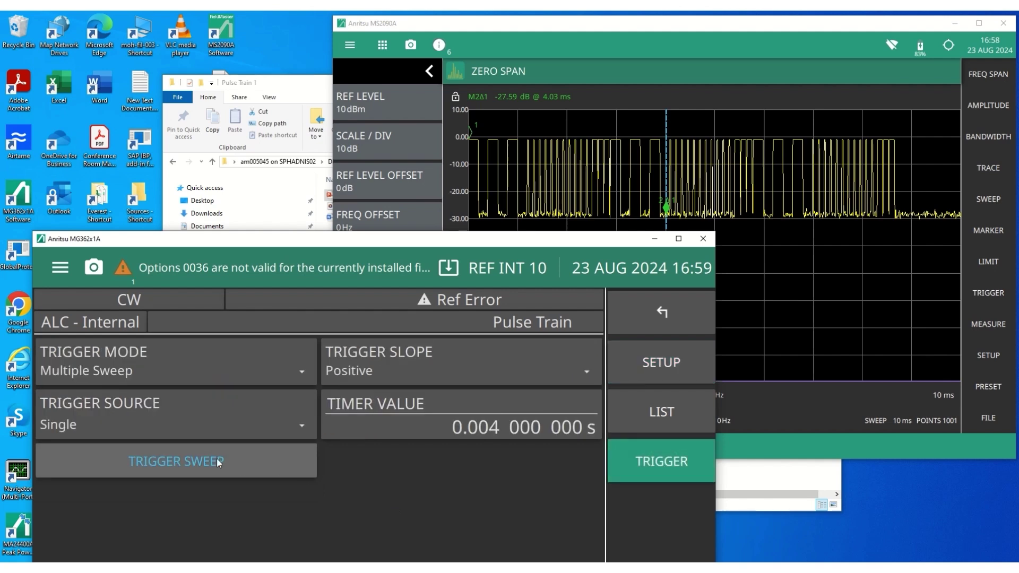
click(196, 458)
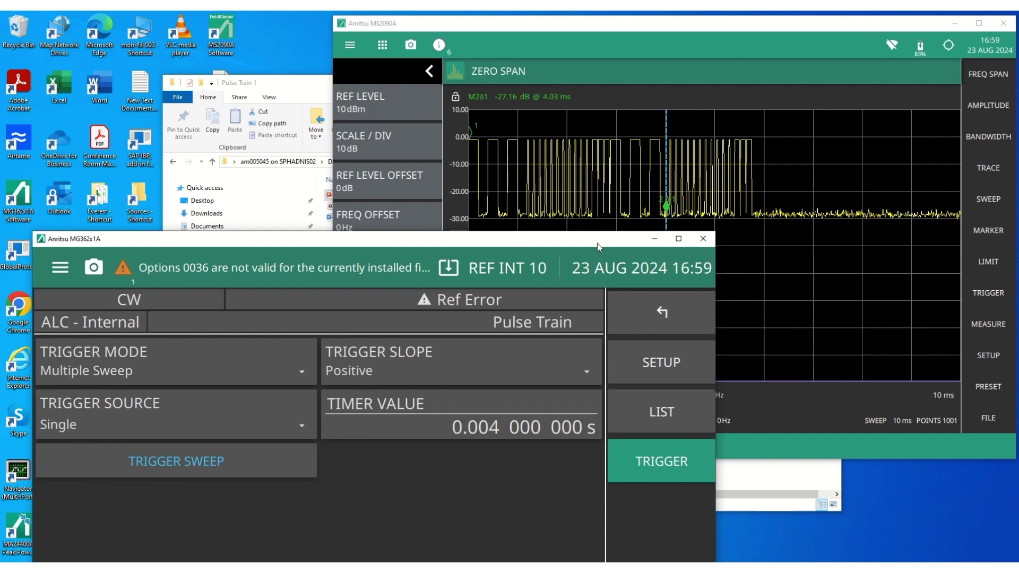
click(661, 417)
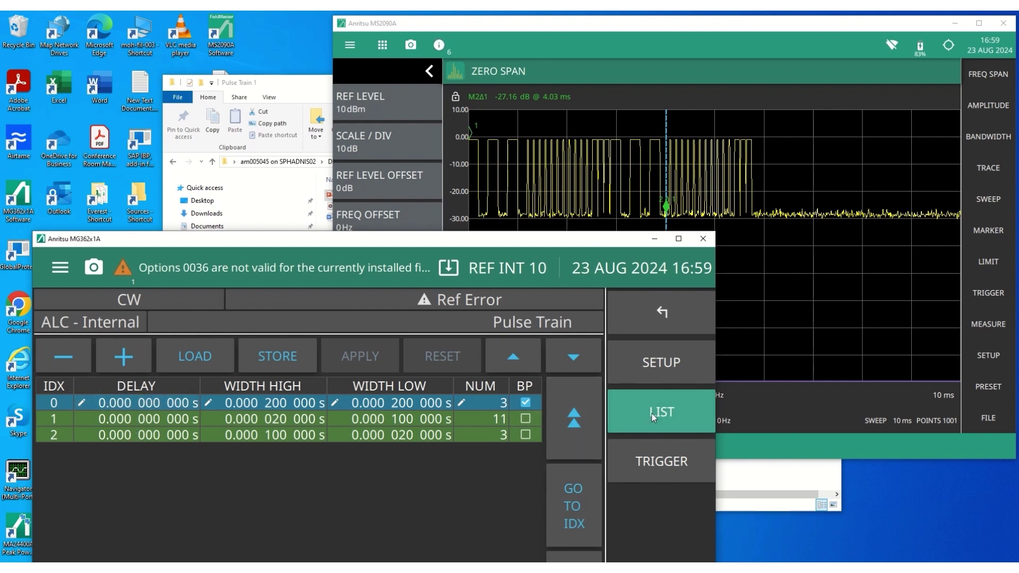
click(663, 363)
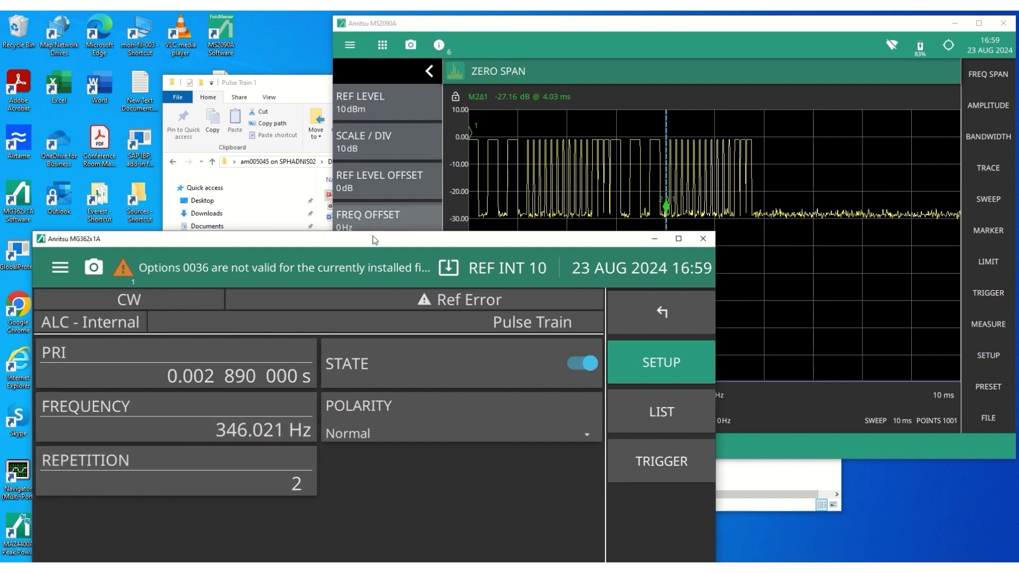
mouse_move(370, 235)
mouse_down()
mouse_move(351, 181)
mouse_move(372, 227)
mouse_up()
drag(404, 148, 403, 173)
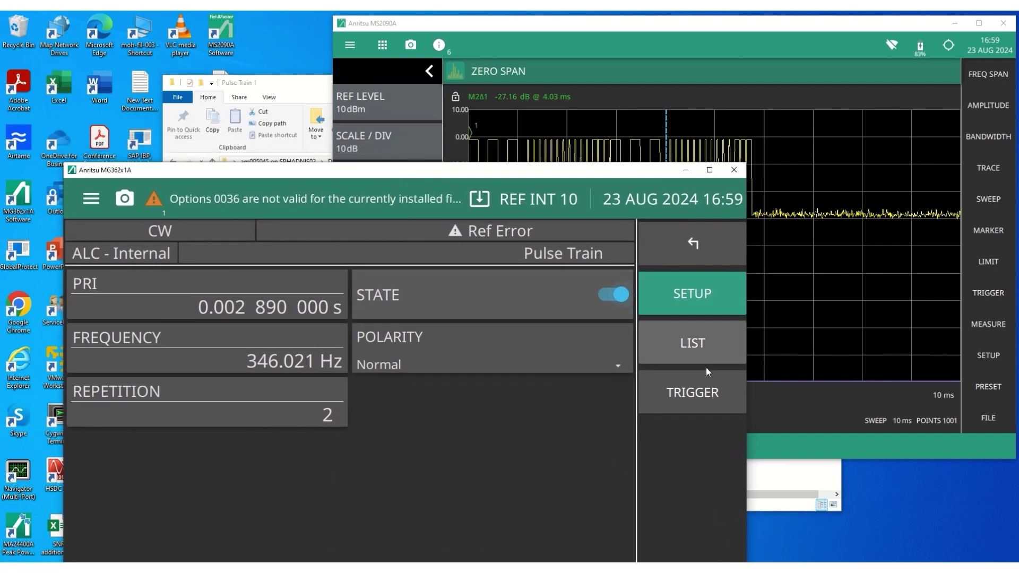
click(709, 350)
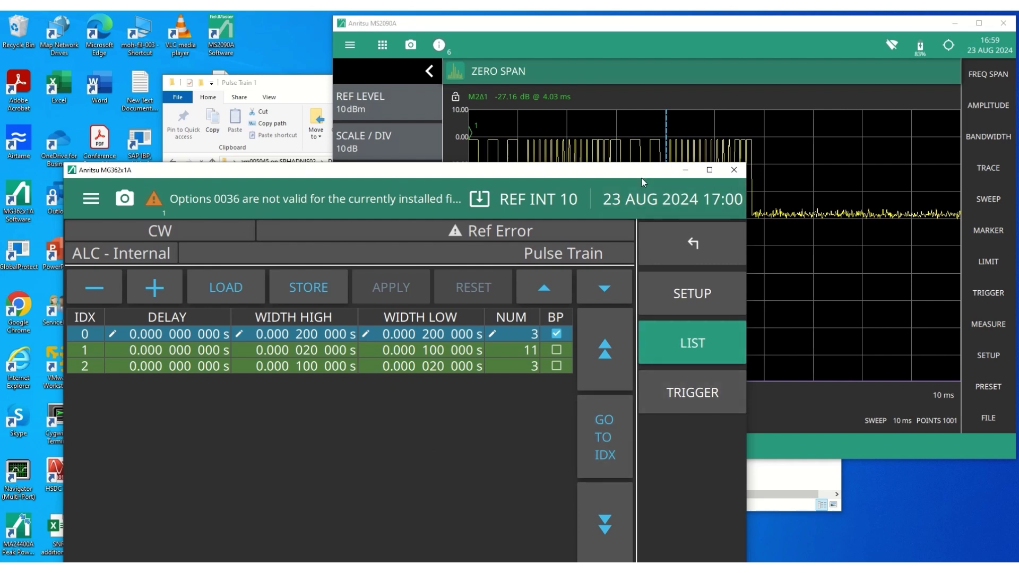
drag(642, 182, 686, 267)
mouse_move(425, 24)
click(472, 30)
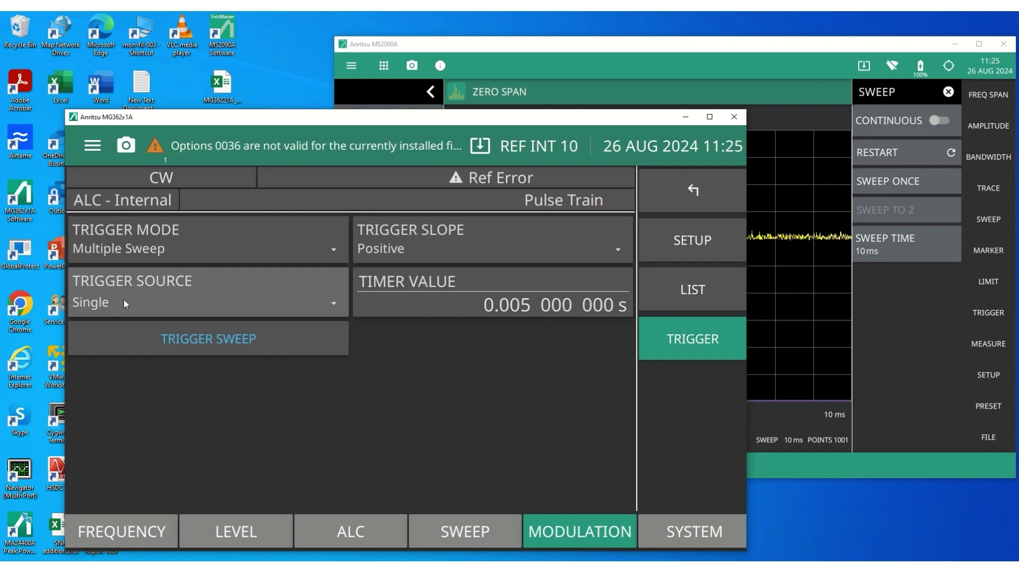
click(126, 250)
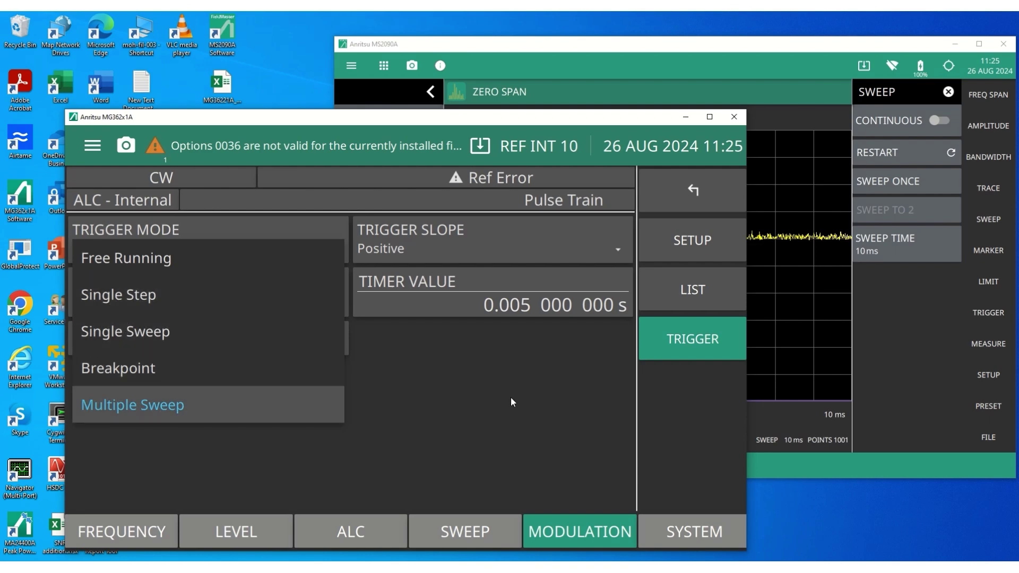
click(452, 368)
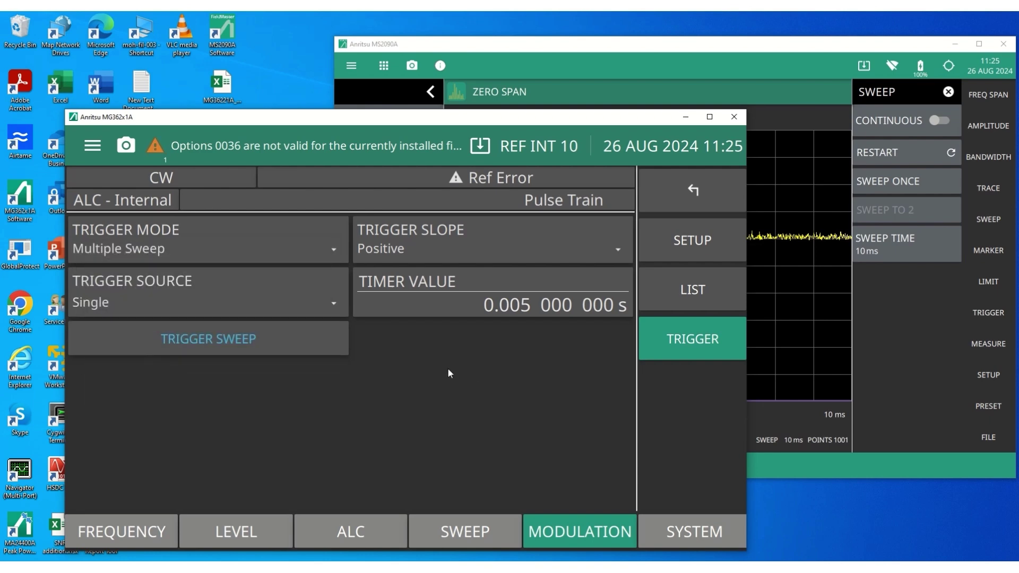
click(189, 301)
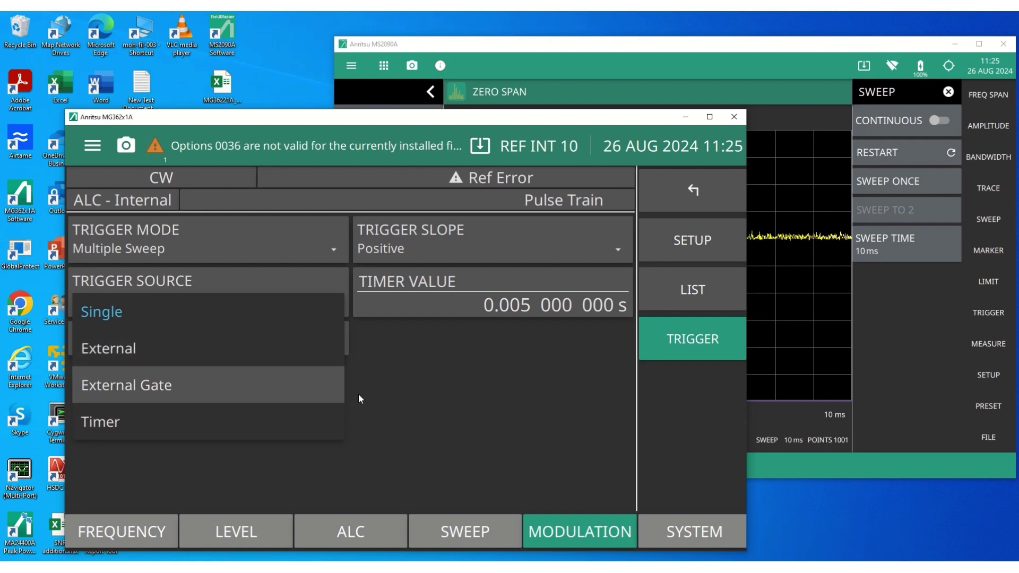
click(377, 370)
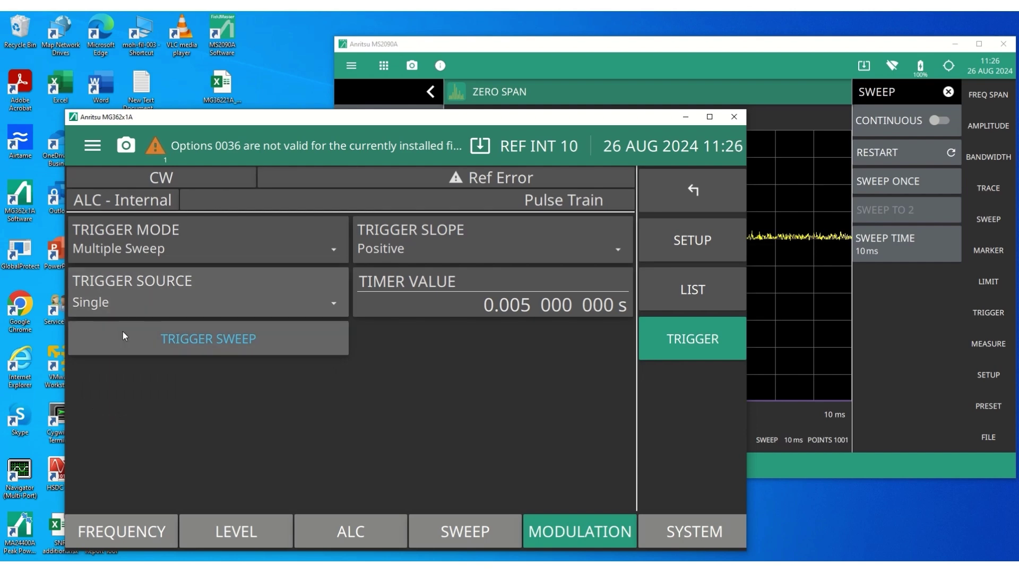
click(131, 302)
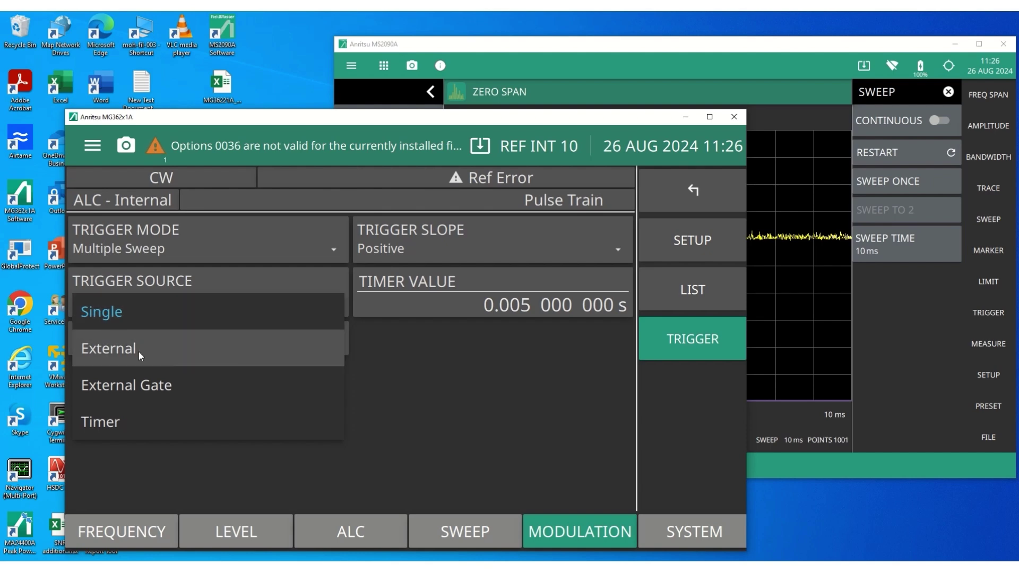
click(446, 380)
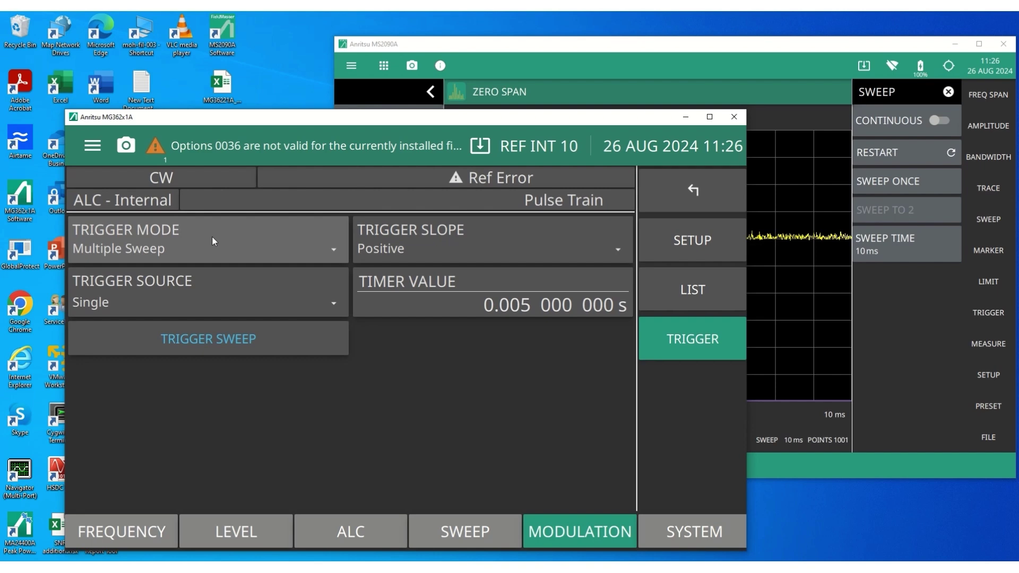
Set the pulse train trigger source to Timer and return to the setup page
click(172, 292)
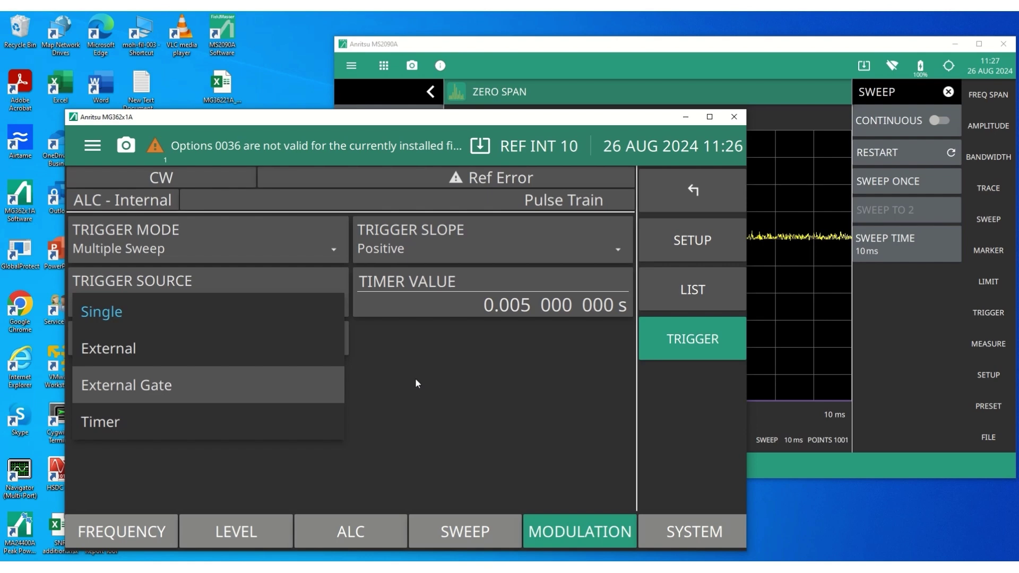
click(151, 420)
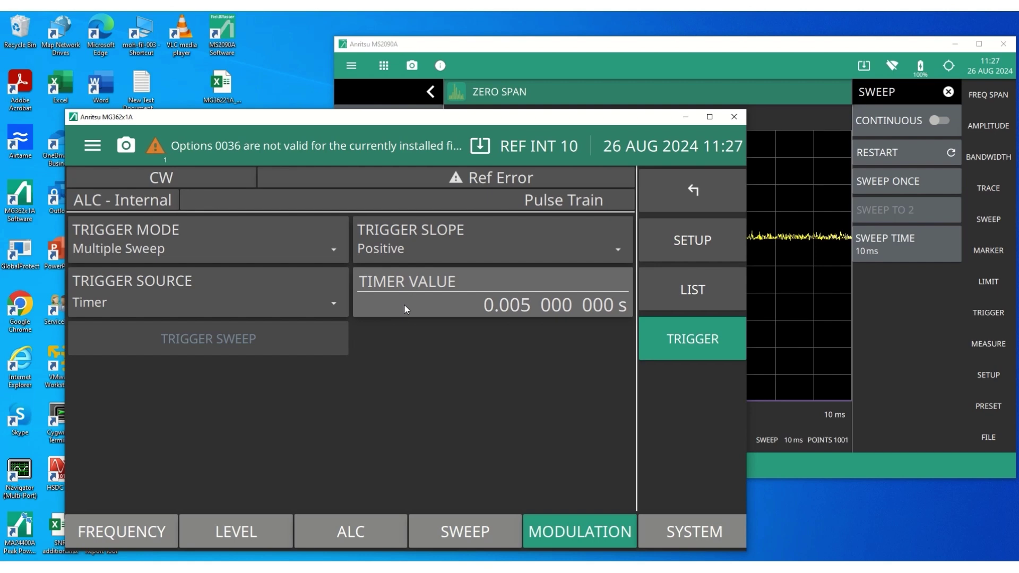
click(668, 240)
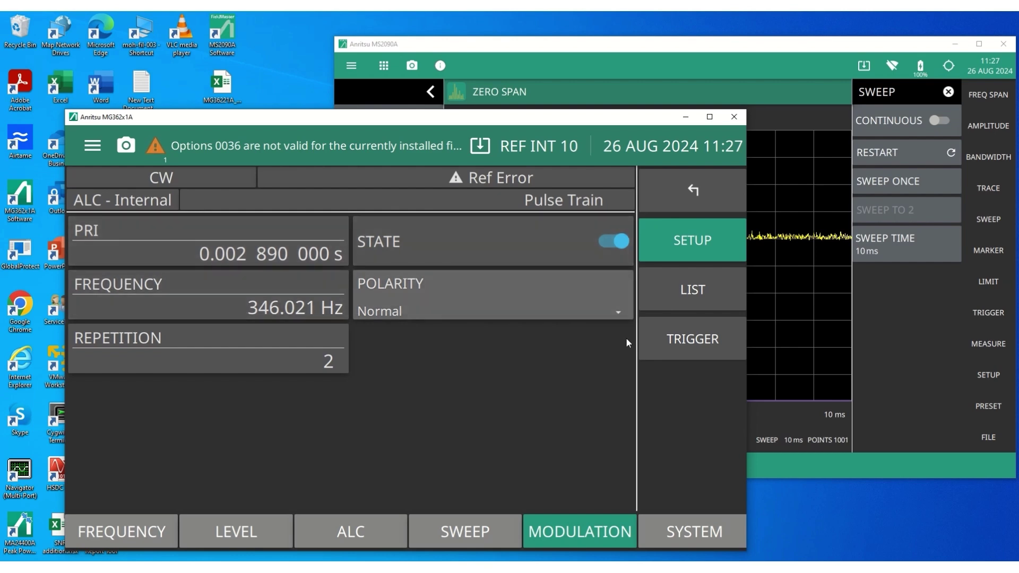
Choose Single Step as the pulse train trigger mode, keeping the Timer source
click(681, 343)
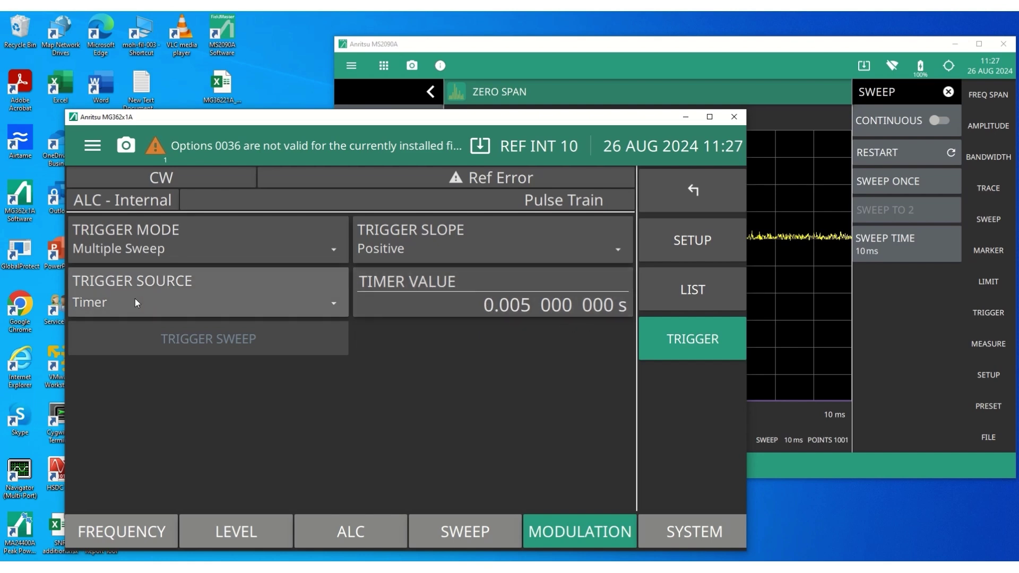
click(125, 249)
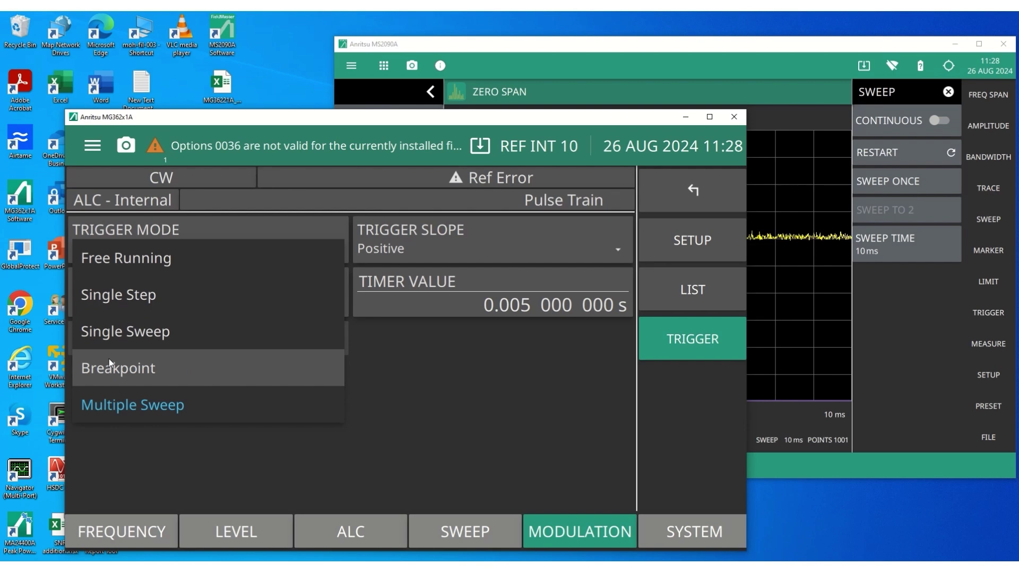
click(112, 300)
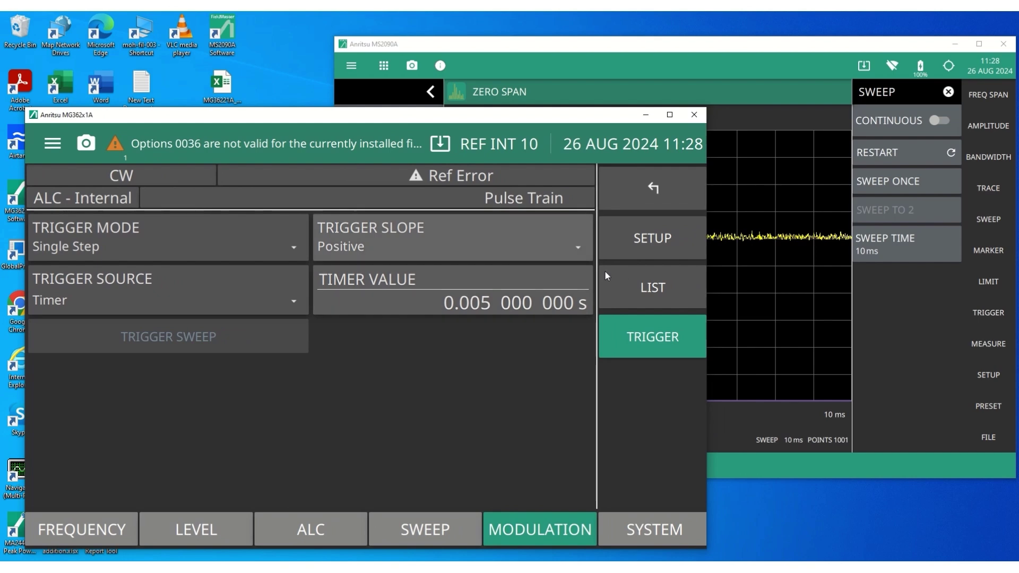
Toggle pulse modulation off and on to re-arm the Single Step Timer pulse train
click(651, 240)
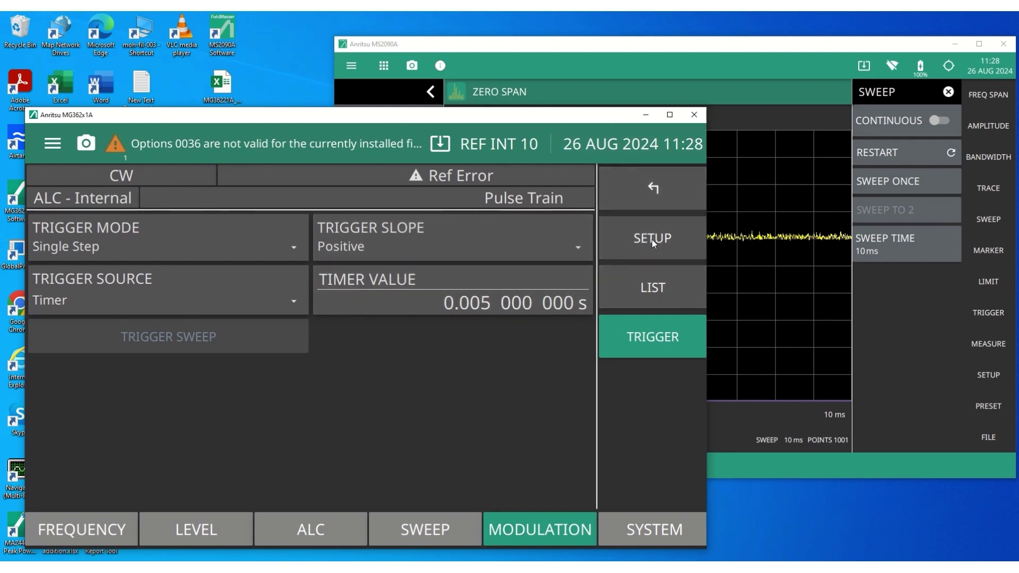
click(565, 241)
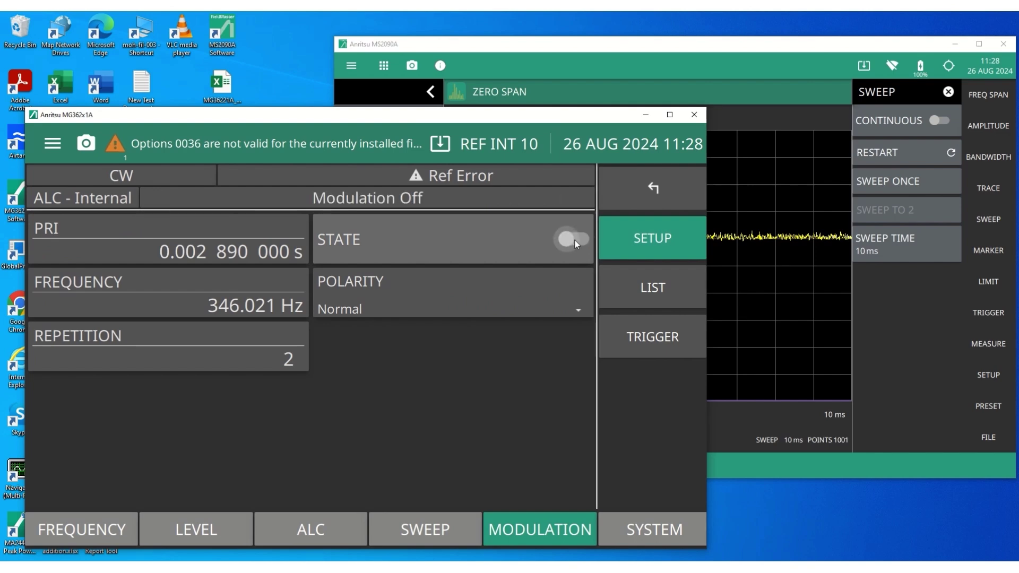
click(577, 239)
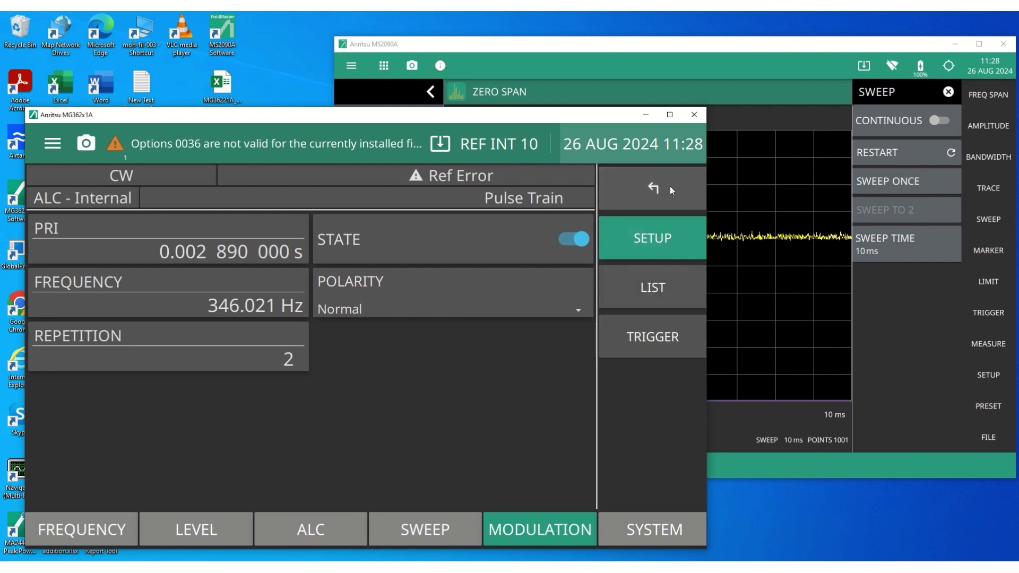
click(660, 343)
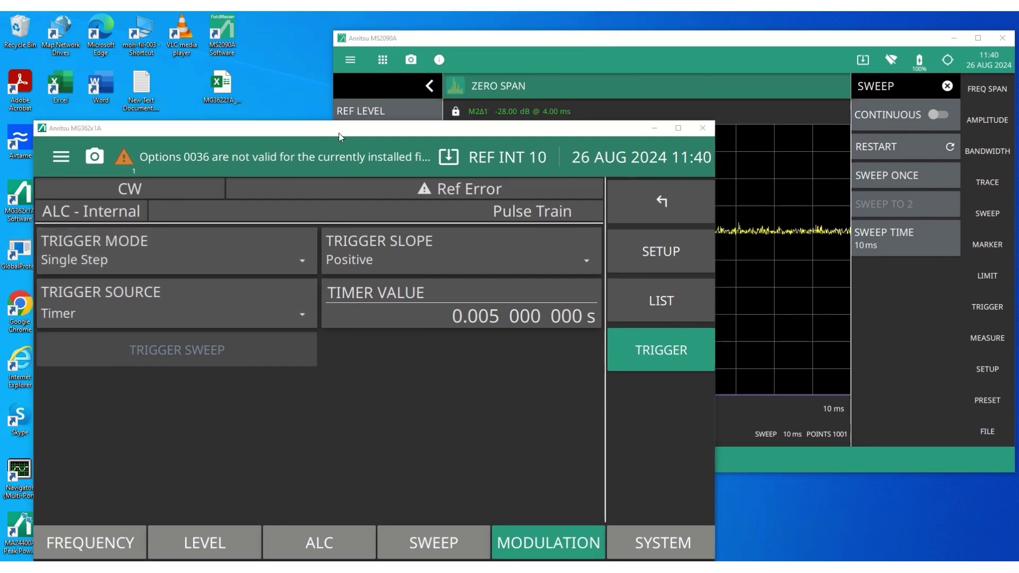
Nudge the MG362x1A window aside and bring the MS2090A zero-span display forward
drag(336, 129, 330, 127)
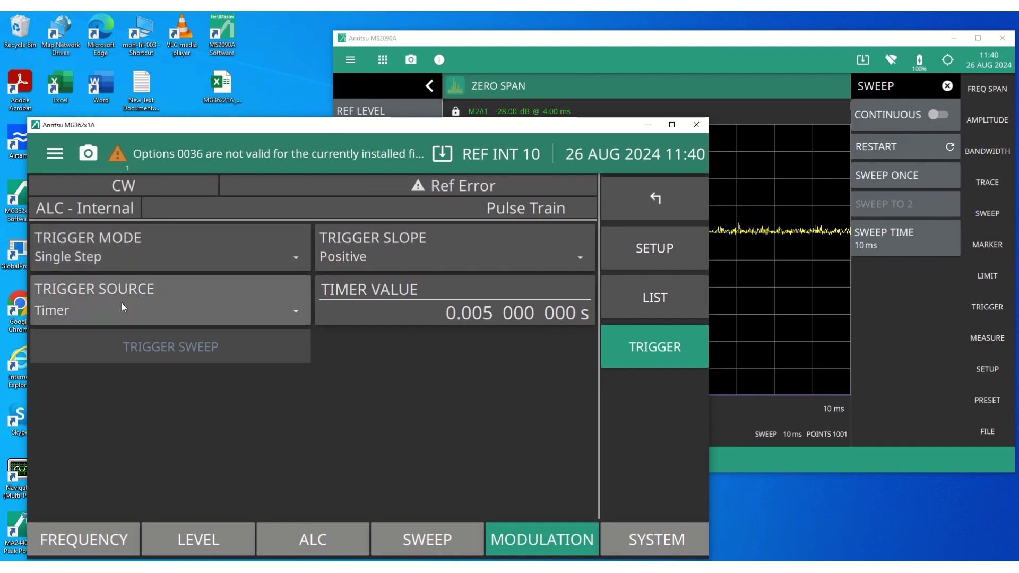
click(795, 41)
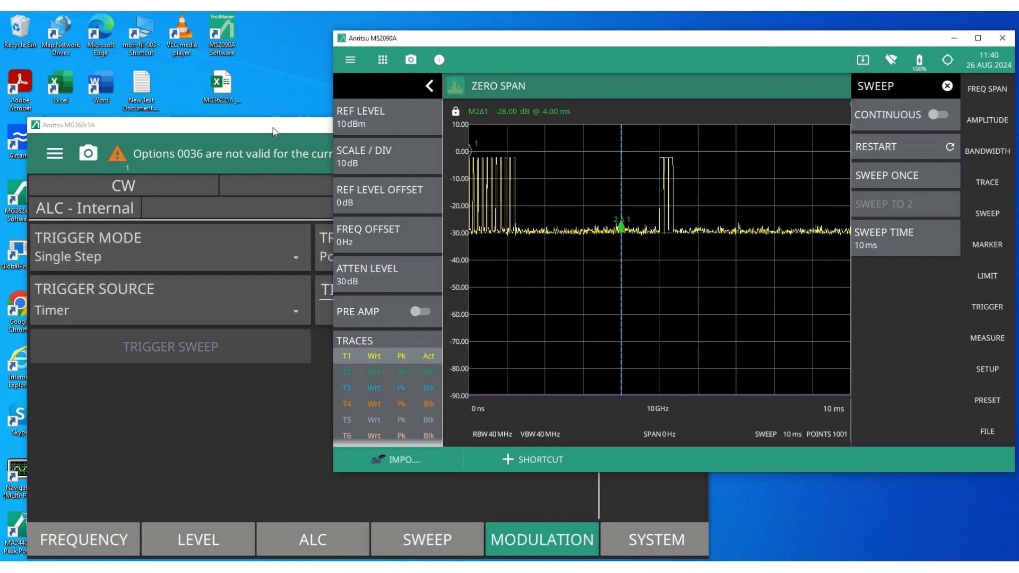
Restart the MS2090A zero-span sweep, then switch back to the MG362x1A generator
click(893, 146)
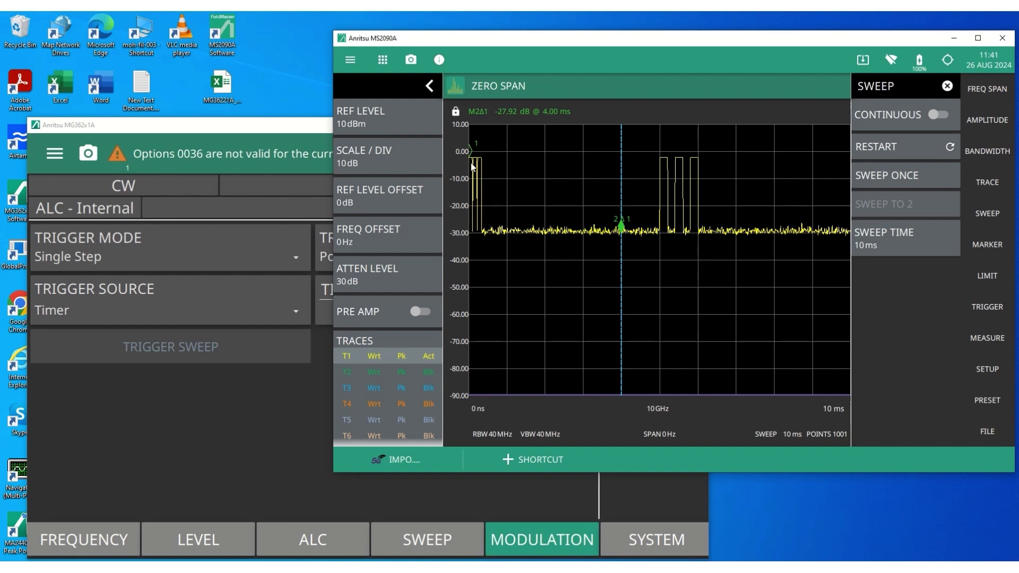
click(309, 131)
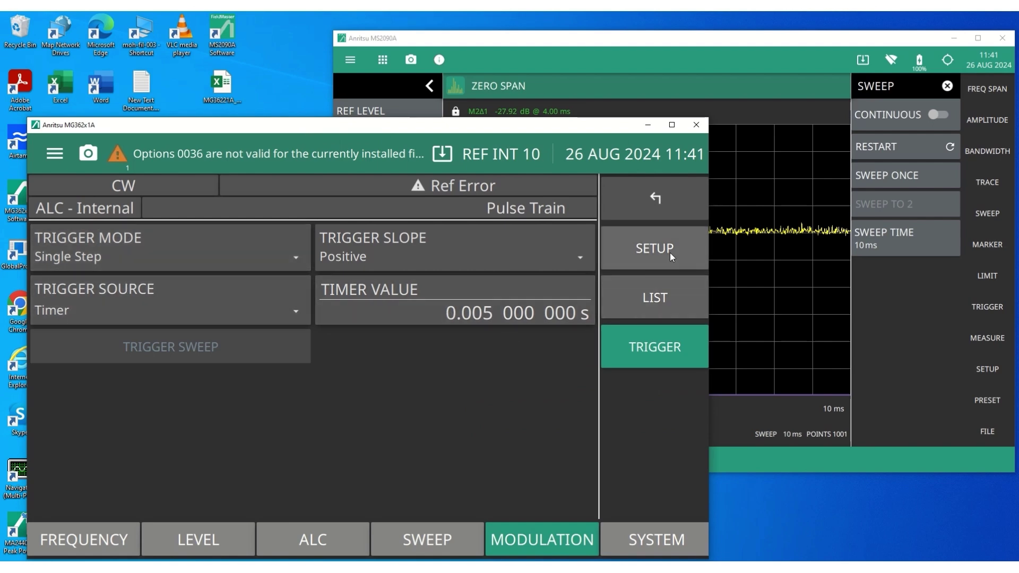
click(667, 301)
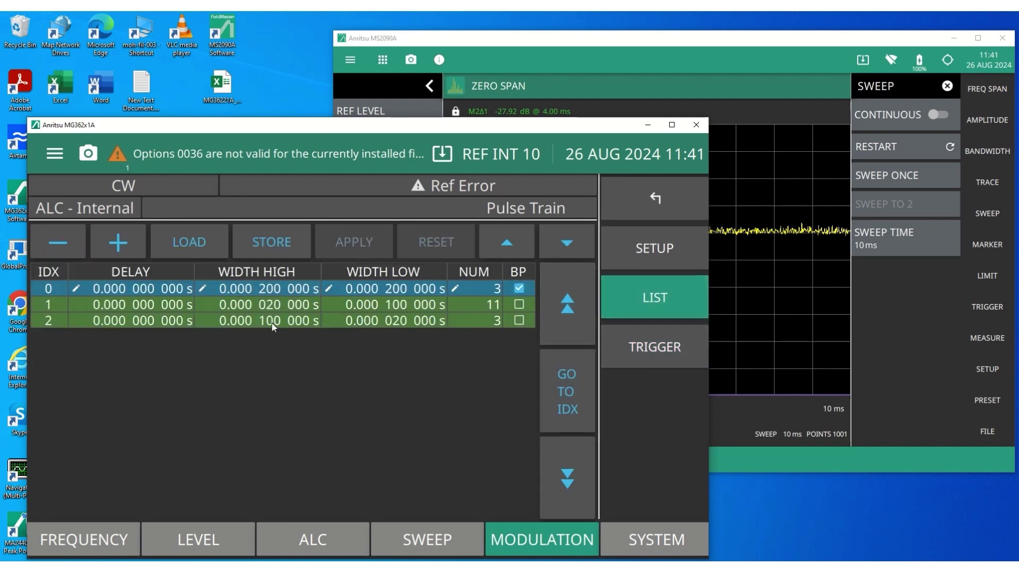
click(671, 355)
click(689, 41)
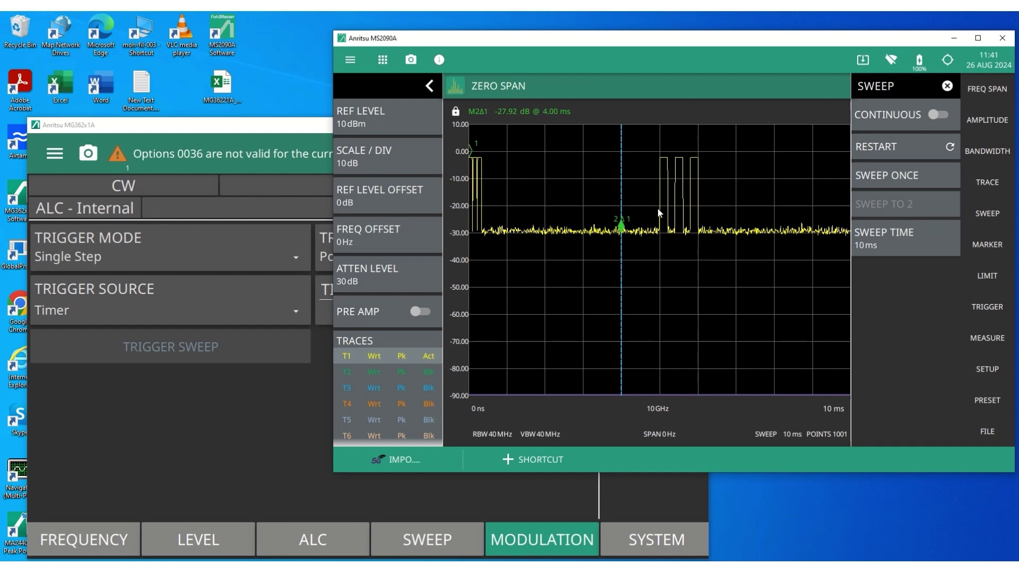
click(225, 129)
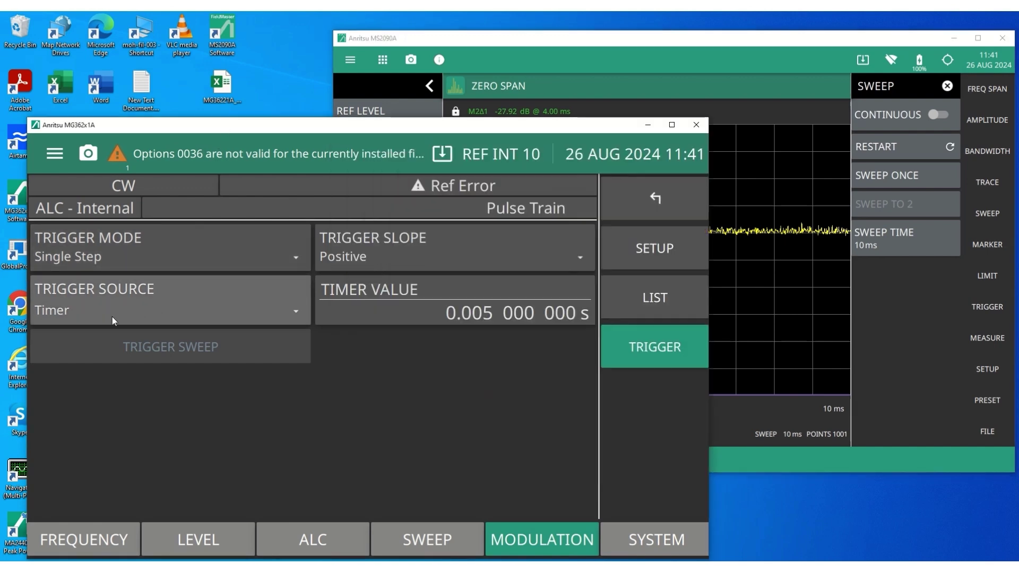
click(601, 40)
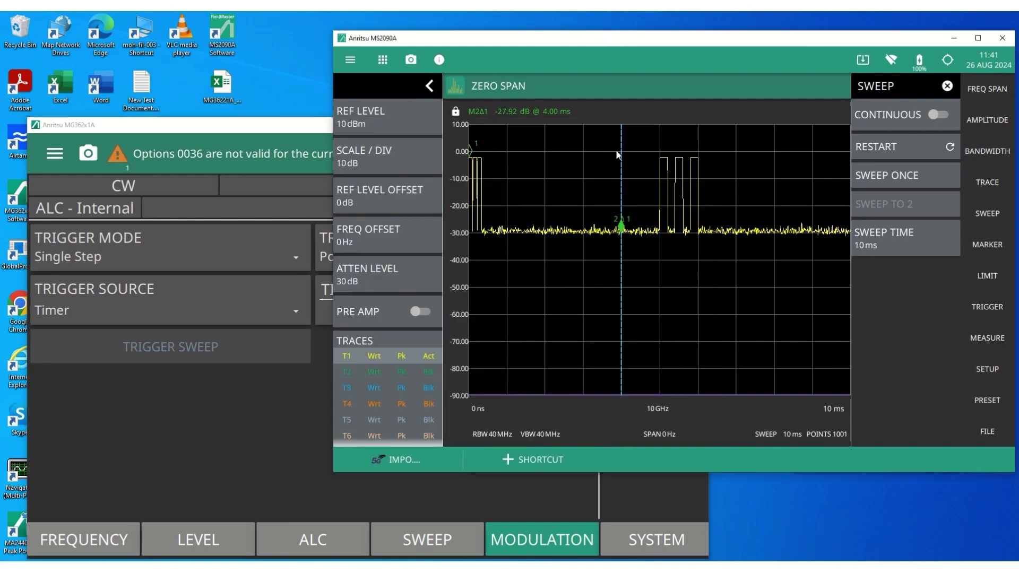
Place marker 2 at 5.00 ms (delta −19.38 dB), then return to the MG362x1A
drag(620, 167, 661, 173)
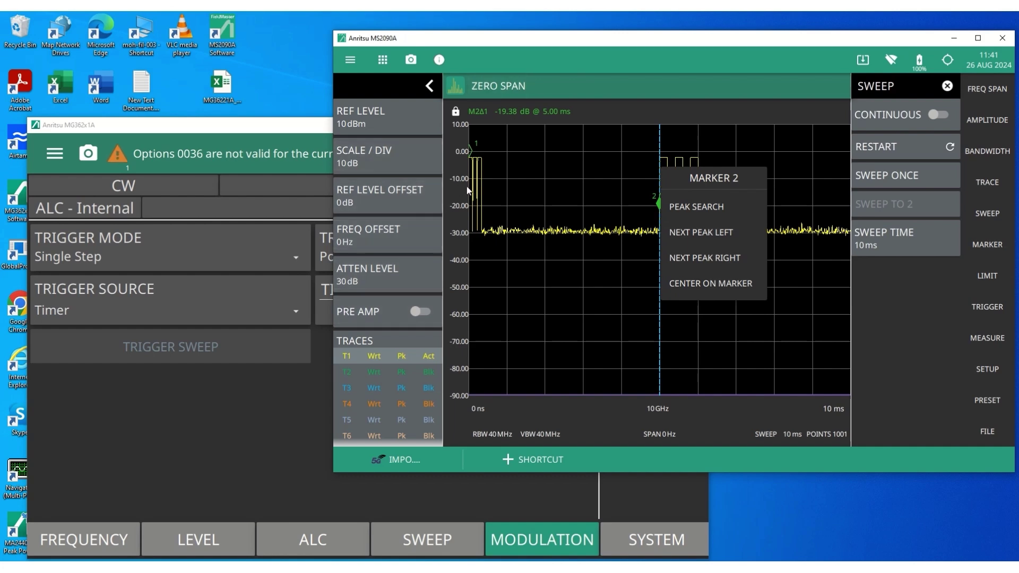
click(897, 316)
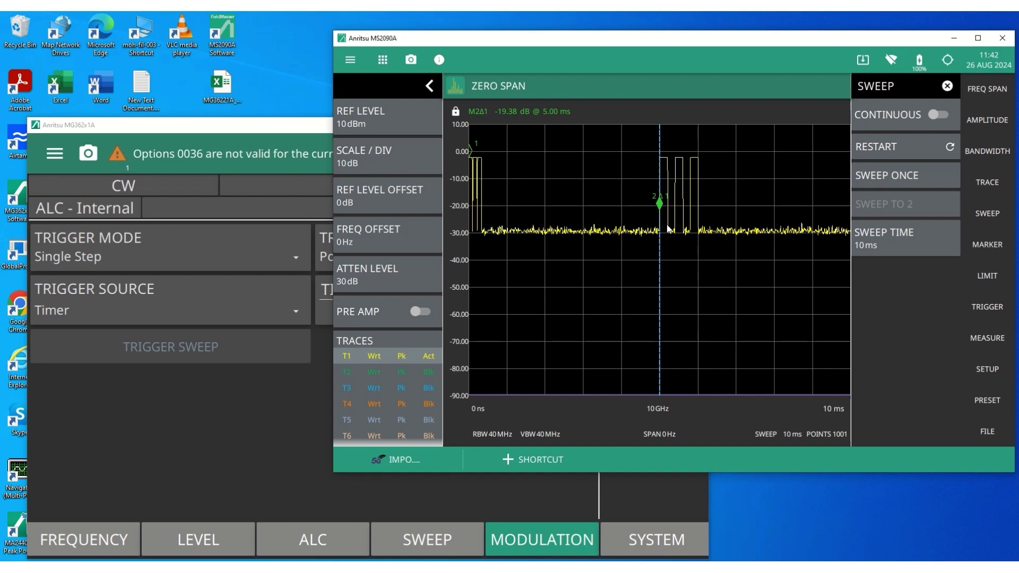
click(304, 125)
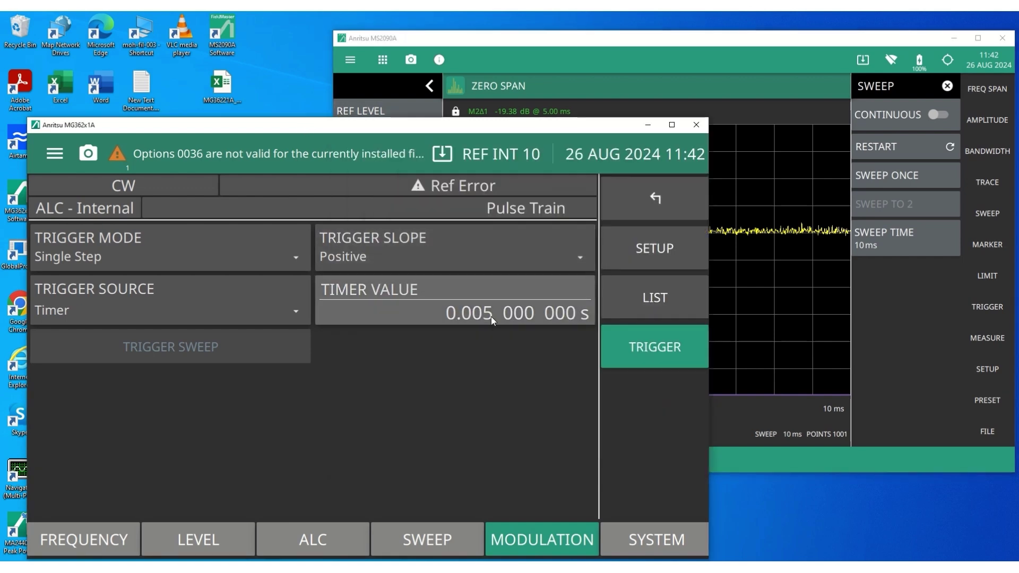
Bring the MS2090A analyzer, with continuous sweep off and 10 ms sweep time, in front
click(741, 40)
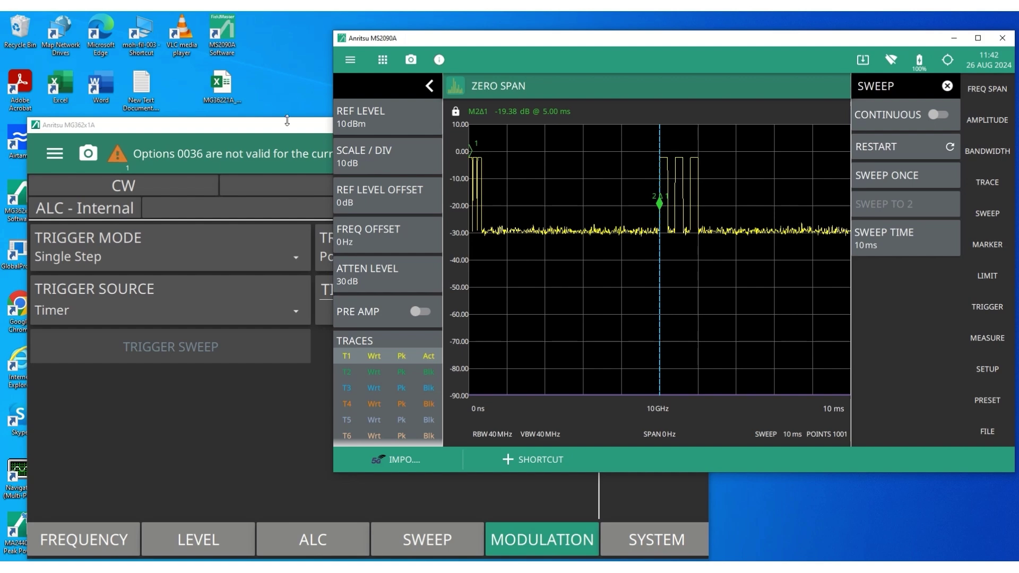
Restart the MS2090A sweep three times, then switch back to the MG362x1A generator
click(922, 142)
click(922, 142)
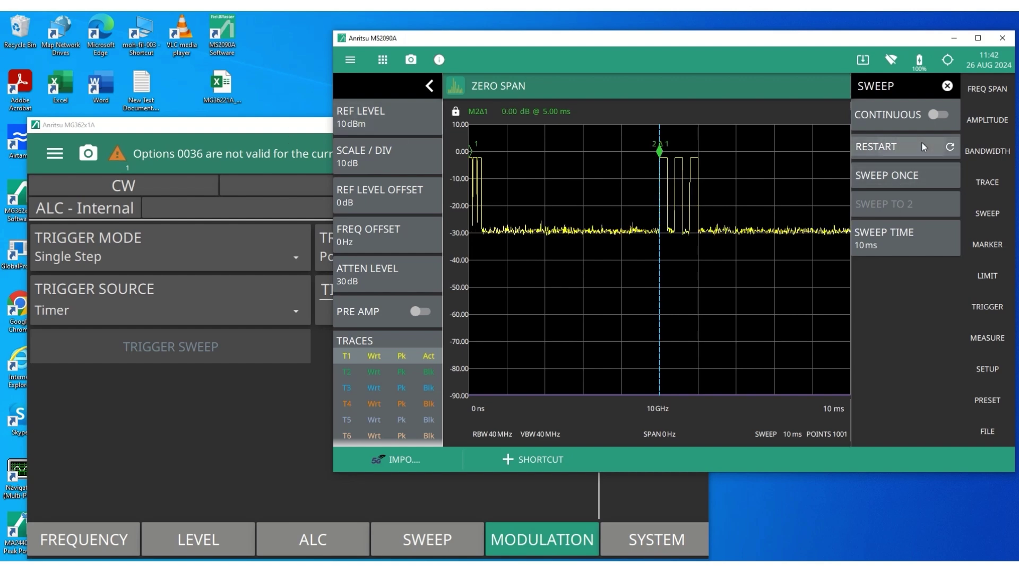
click(888, 145)
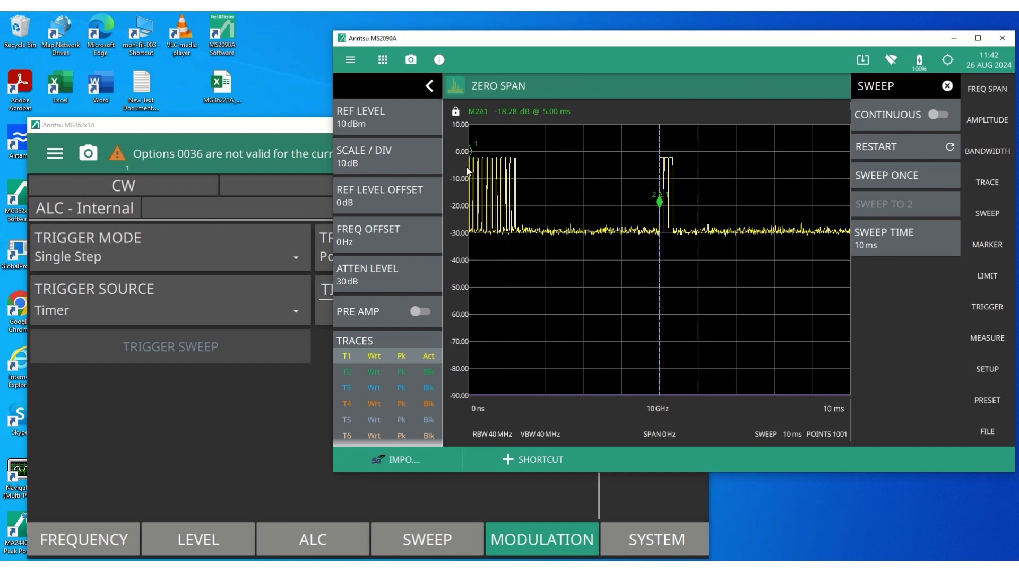
click(302, 129)
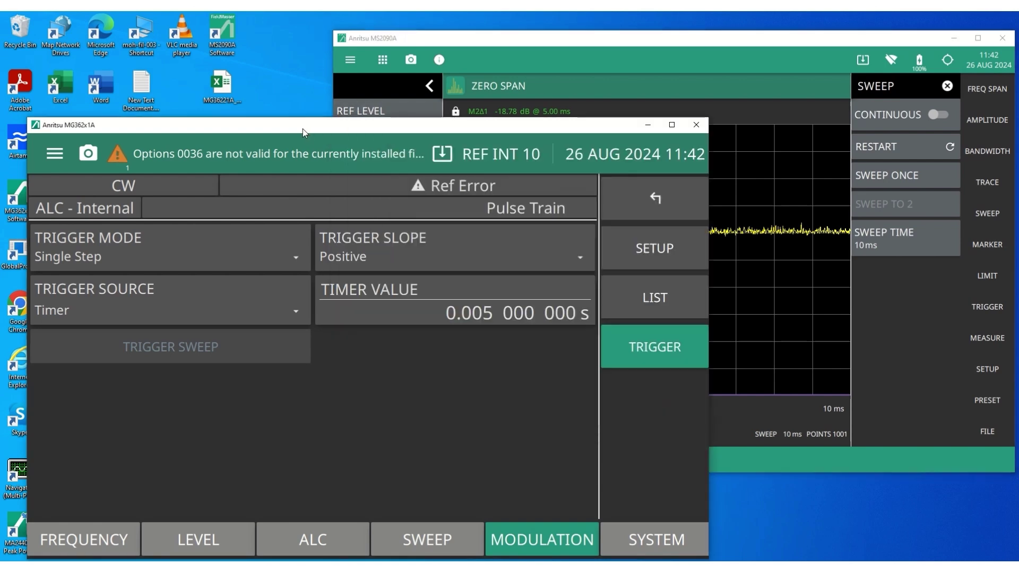
Show the MG362x1A pulse train list, reposition the window, and return to the MS2090A
click(668, 293)
drag(590, 127, 638, 268)
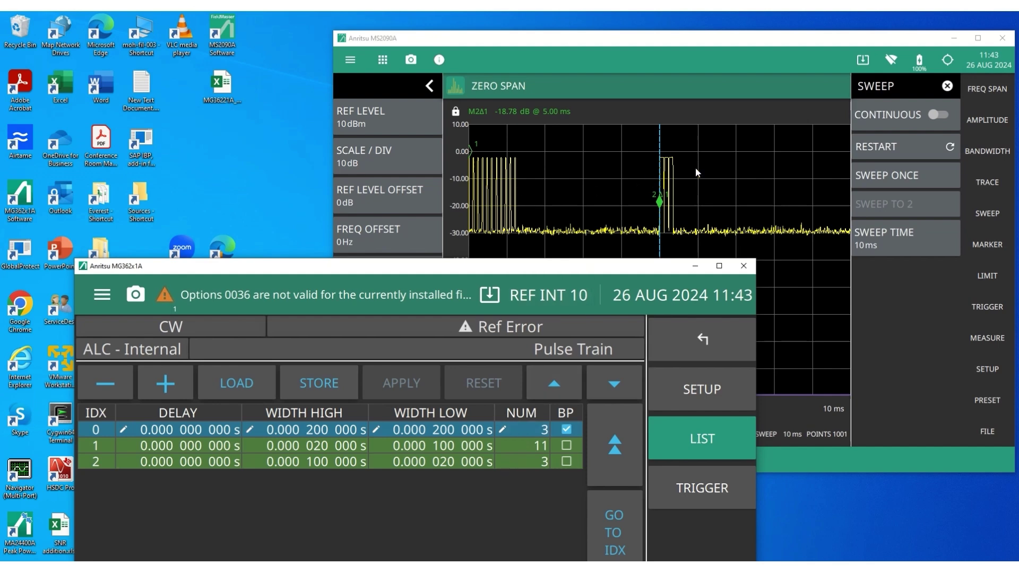
click(793, 40)
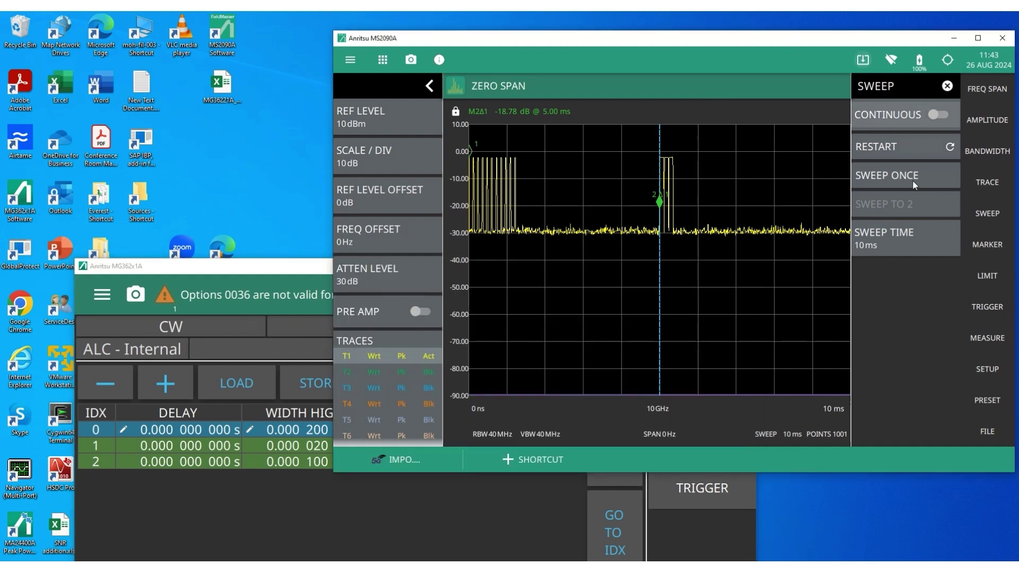
Re-run the MS2090A sweep (now −20.13 dB at 5.00 ms), then return to the pulse list
click(897, 145)
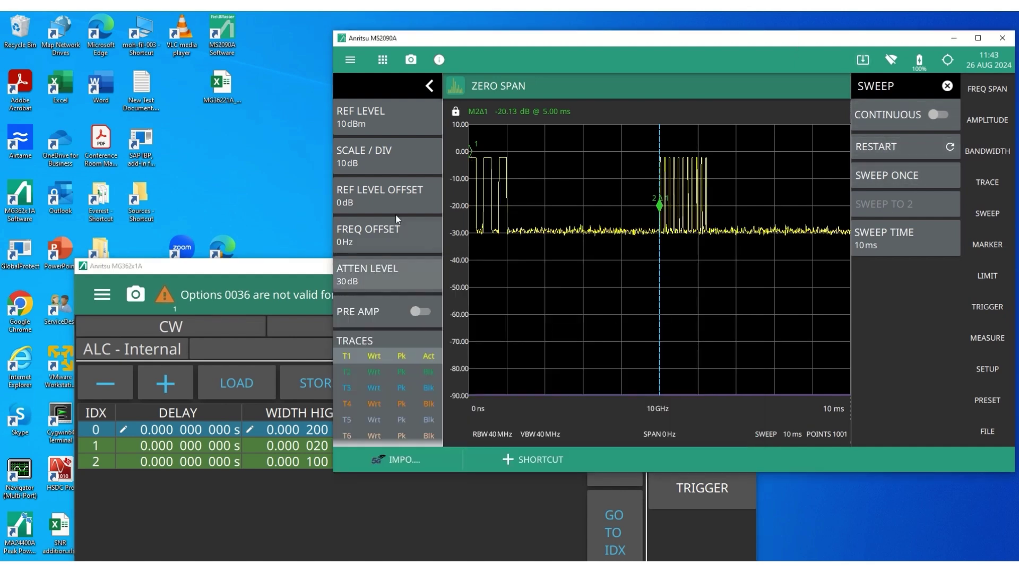
click(287, 272)
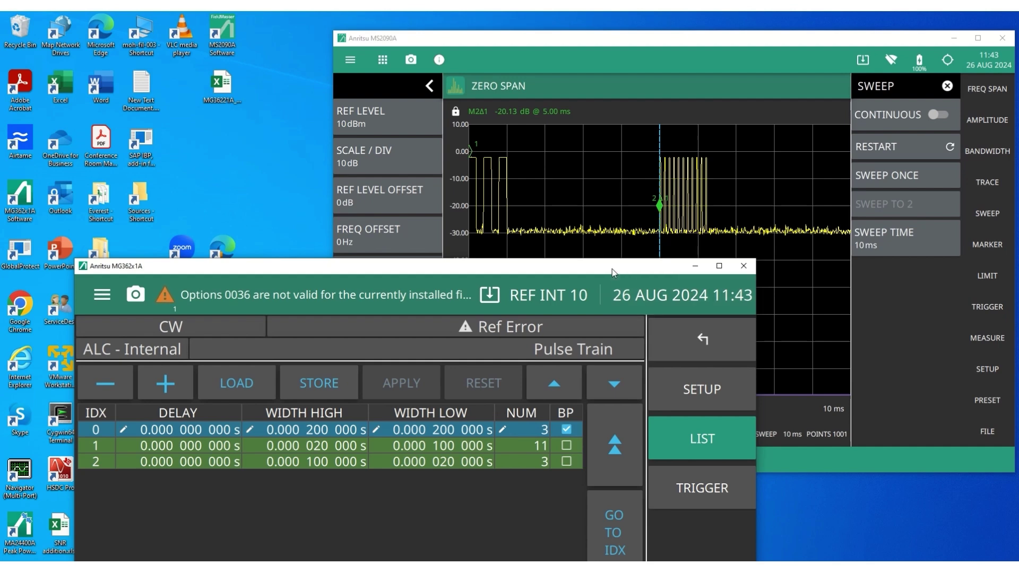
Switch the MG362x1A from the pulse list to its trigger settings and show the mode choices
drag(613, 269, 545, 139)
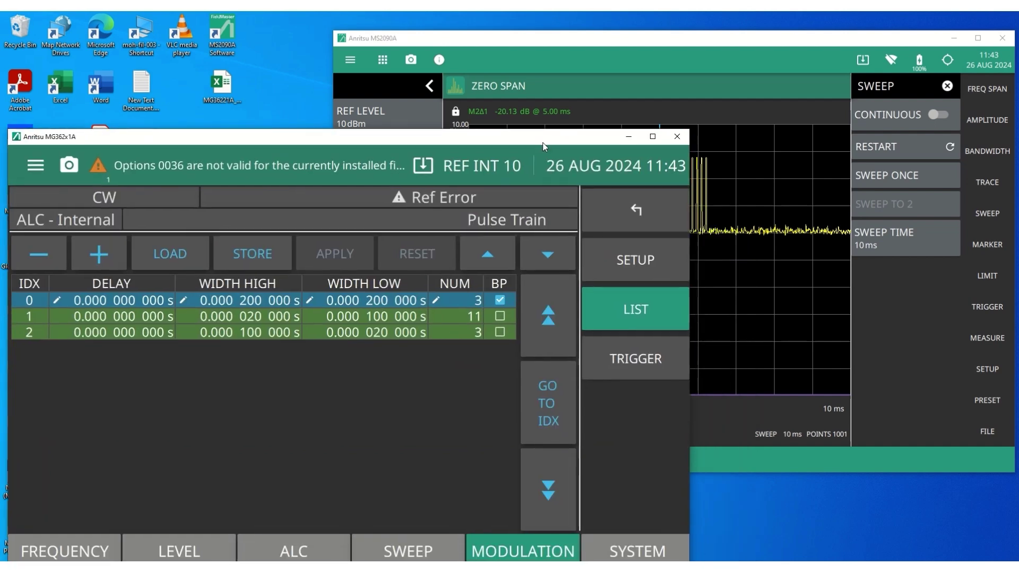
click(620, 364)
drag(391, 144, 396, 140)
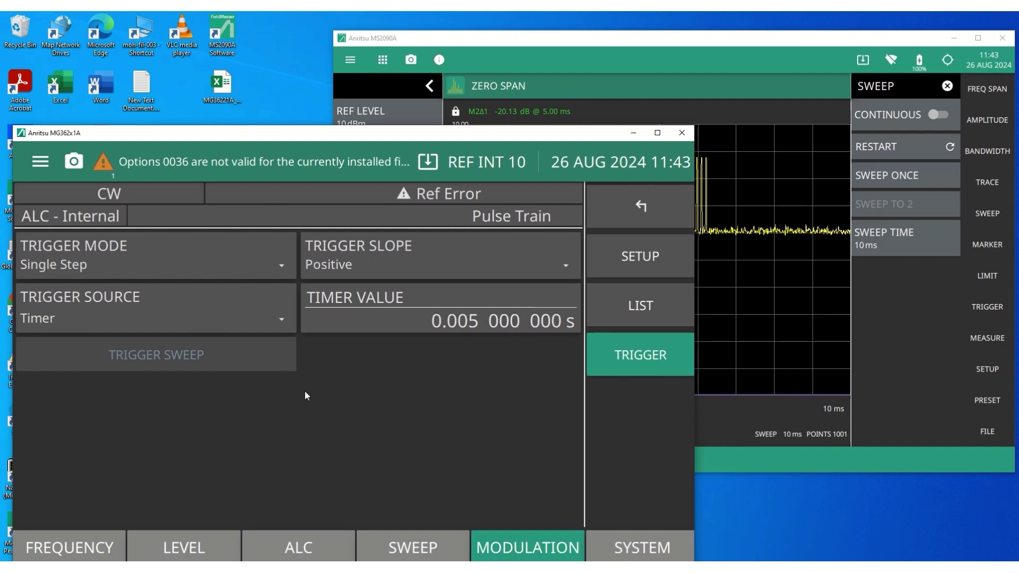
click(72, 268)
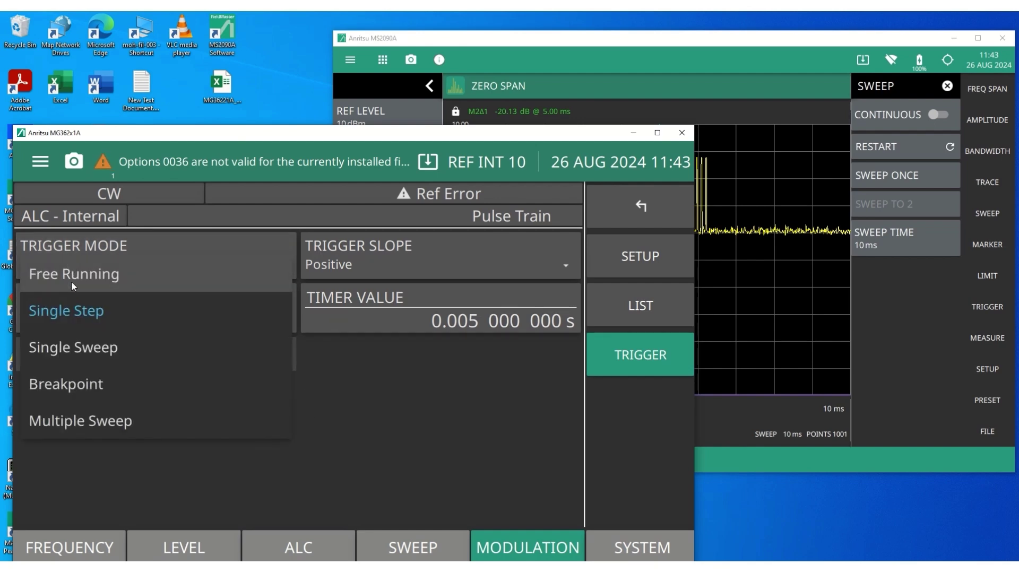
Set the MG362x1A trigger mode to Single Sweep and bring the MS2090A analyzer forward
click(76, 348)
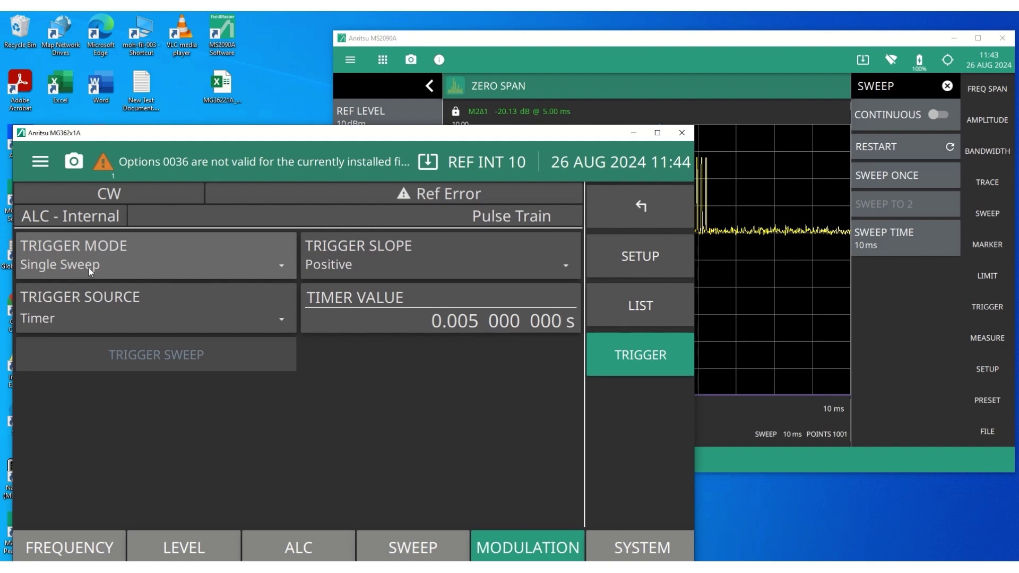
click(591, 38)
click(288, 132)
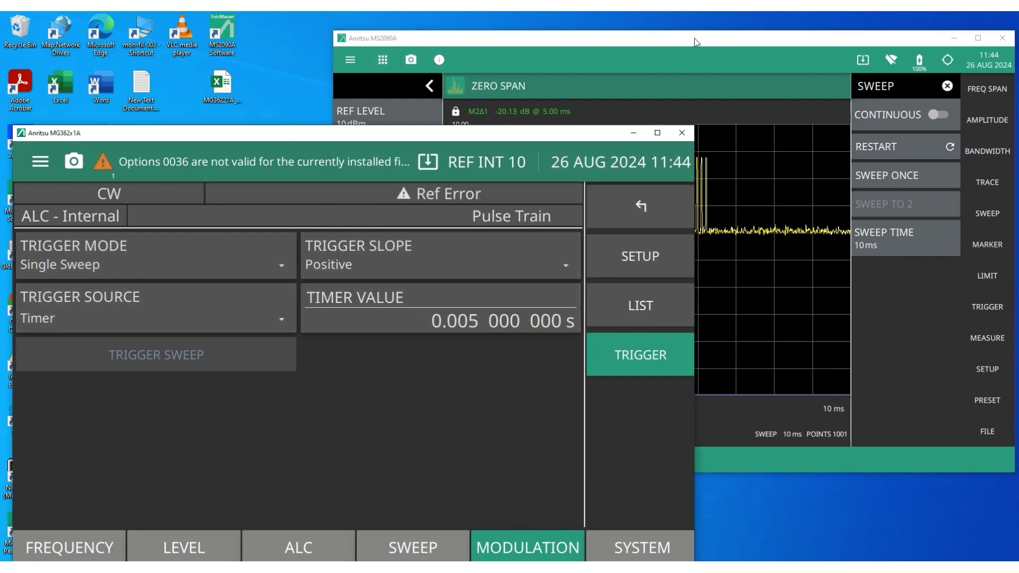
click(771, 267)
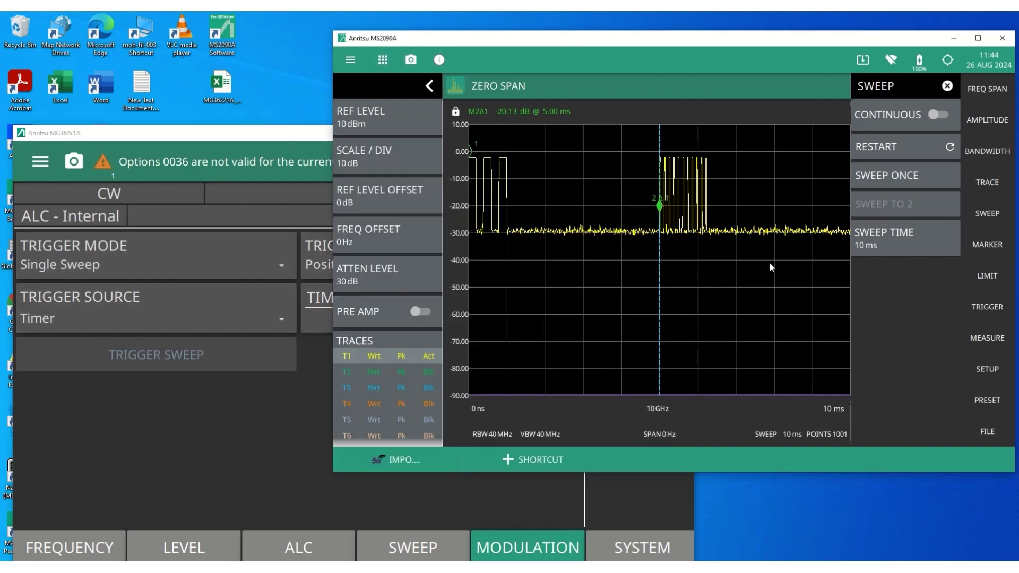
Restart the MS2090A sweep to capture two burst groups across the 10 ms trace
click(895, 148)
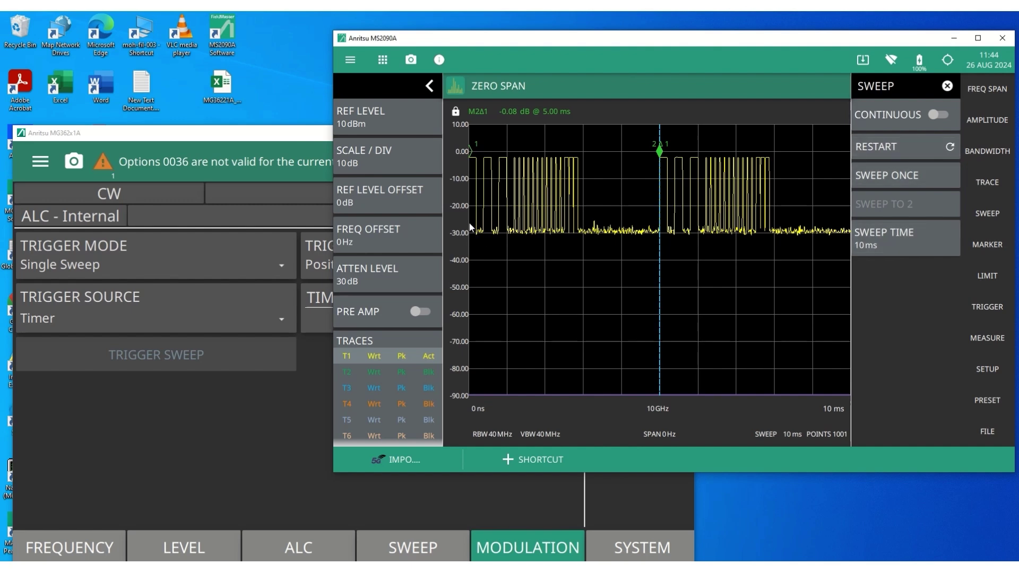
Redisplay the generator's three-entry pulse train list, then return the MS2090A analyzer to the front
click(327, 131)
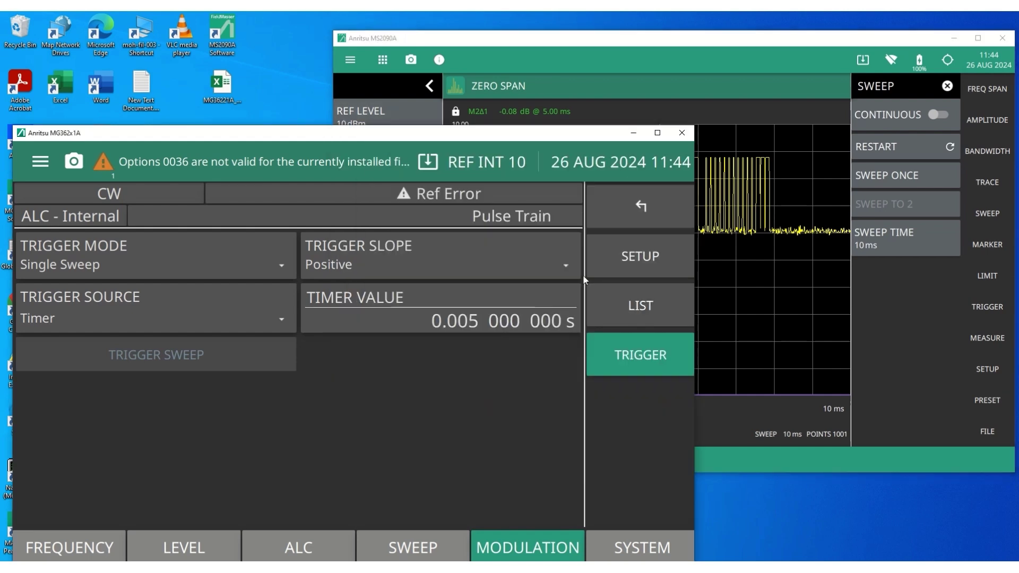
click(658, 303)
drag(575, 132, 603, 247)
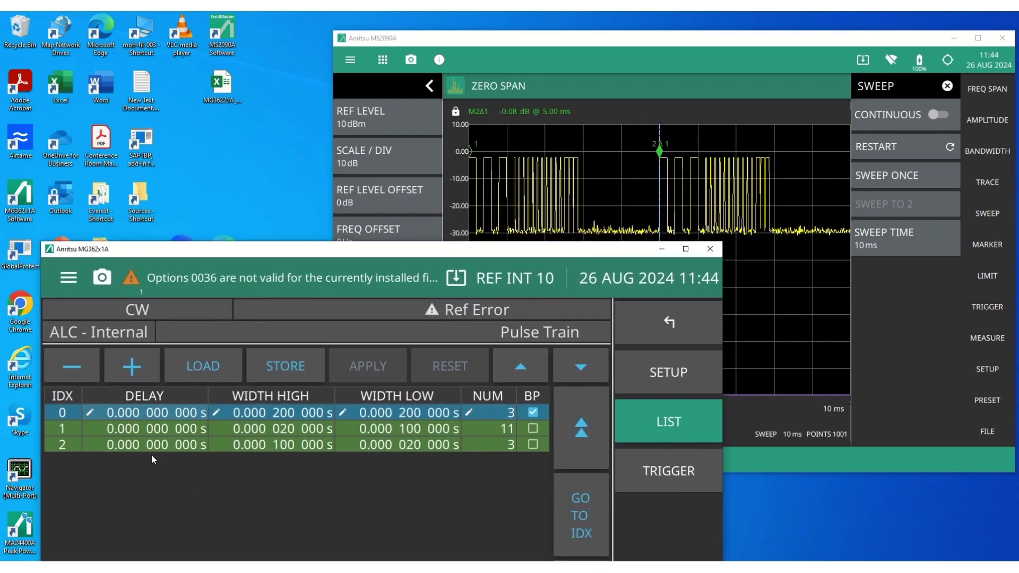
click(588, 39)
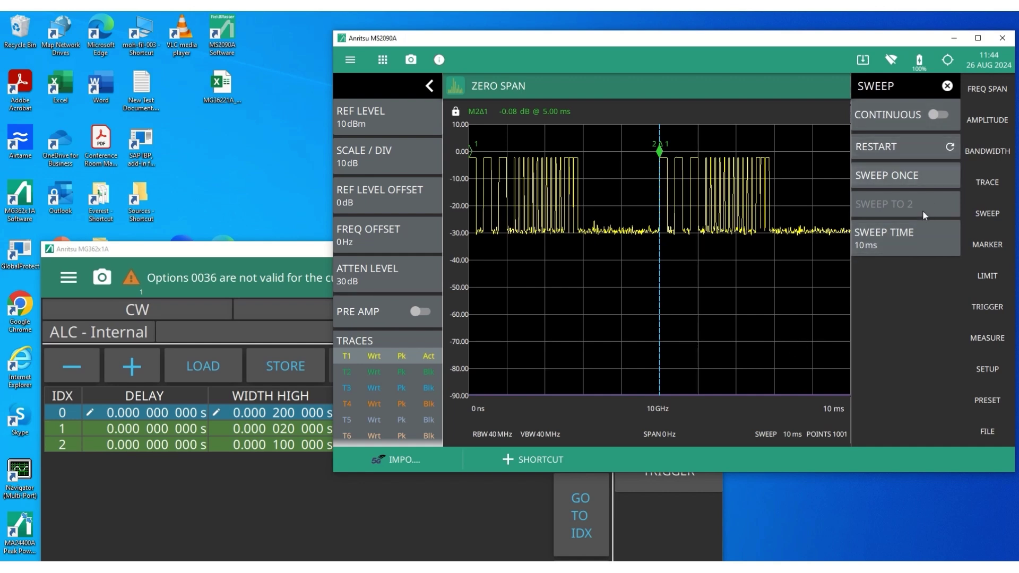
Set the MS2090A sweep time to 15 ms and re-run single sweeps to capture three bursts
click(899, 241)
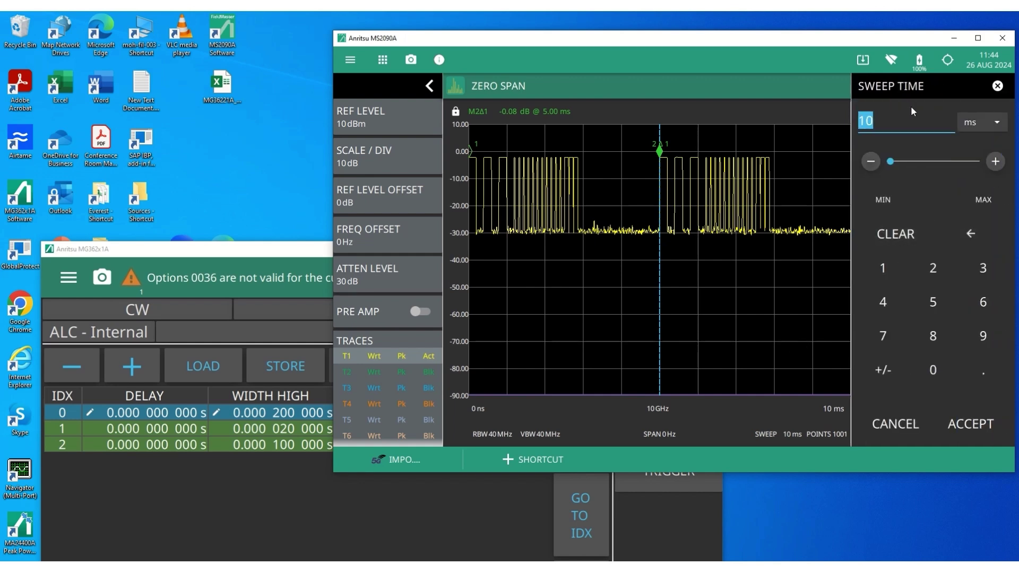
text(15)
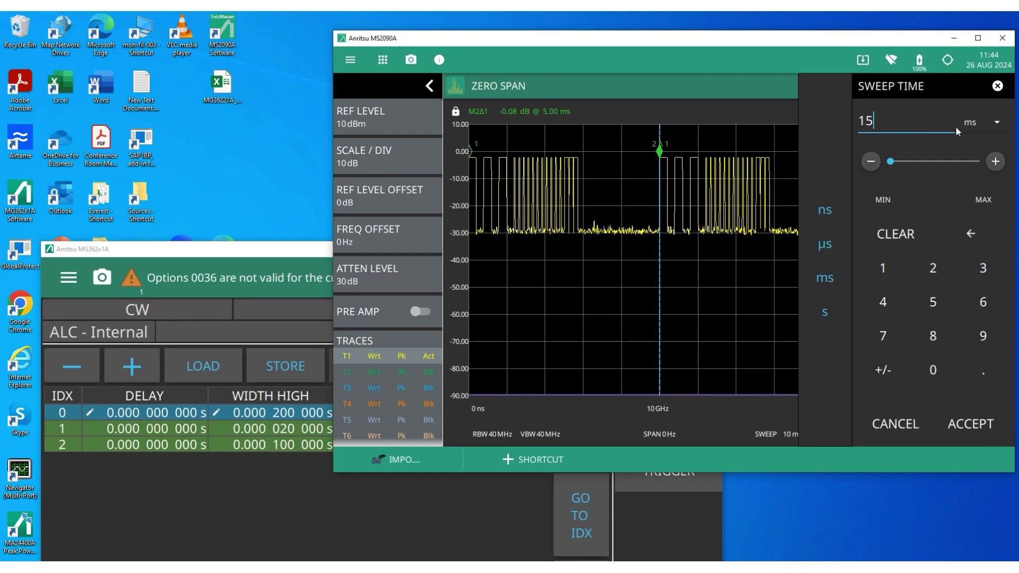
click(977, 423)
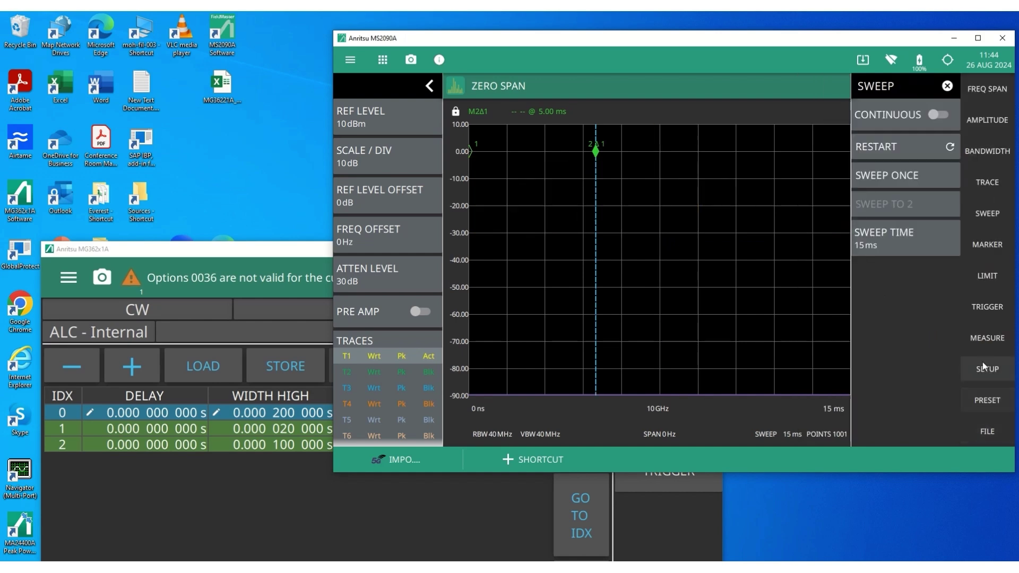
click(906, 144)
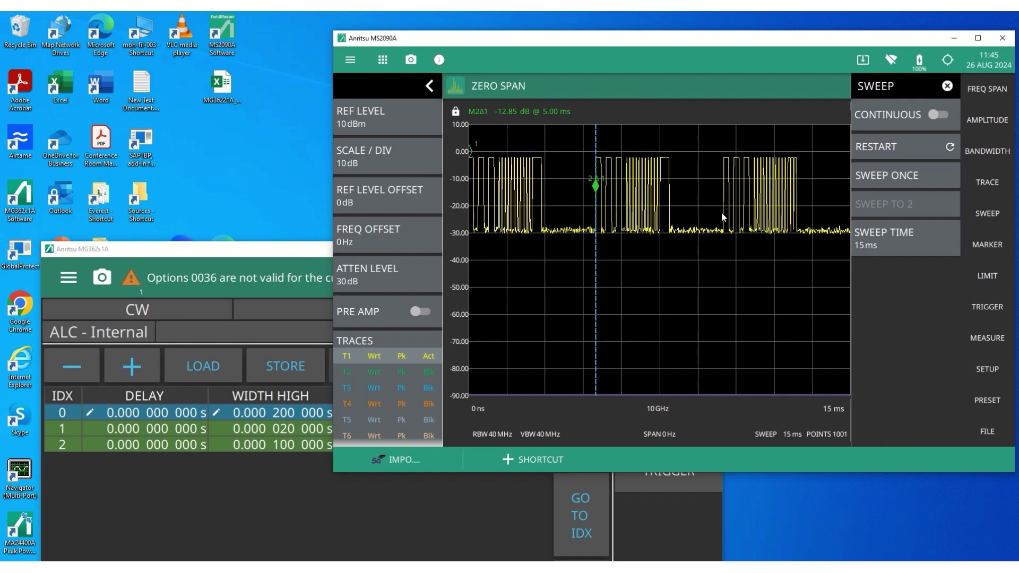
click(901, 147)
click(902, 147)
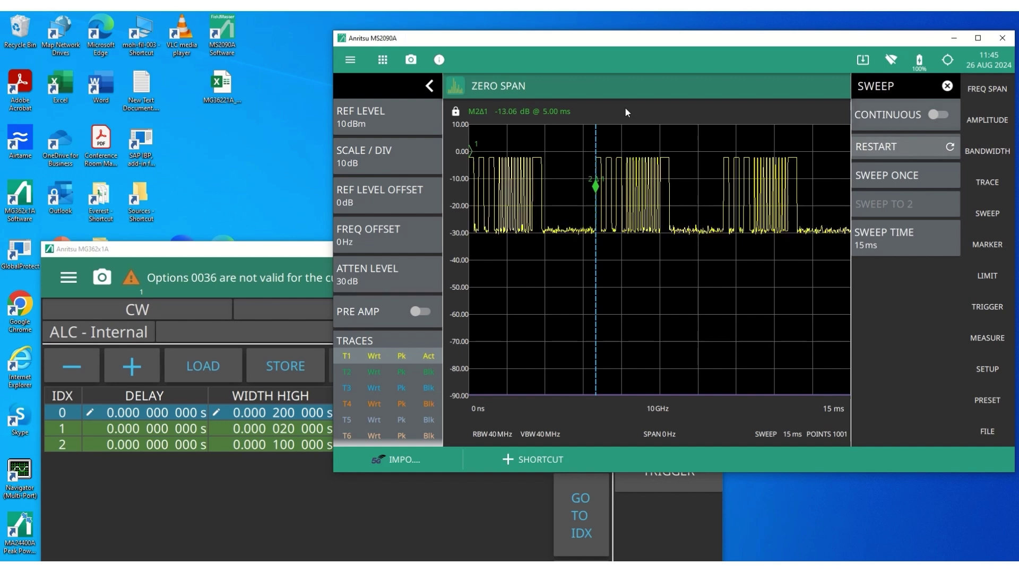
Move the MG362x1A generator up and display its trigger settings
click(280, 250)
drag(280, 250, 294, 121)
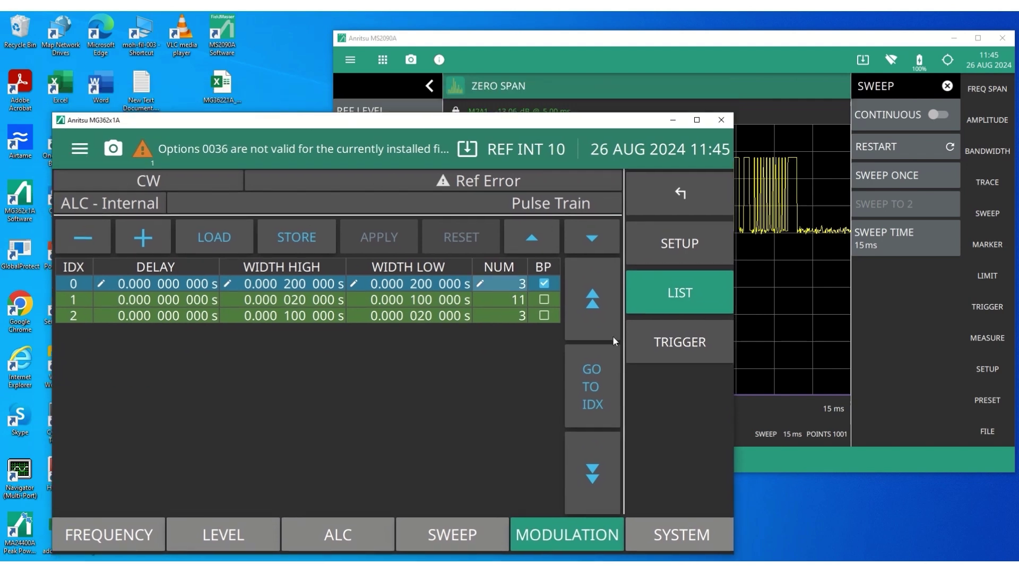
click(696, 347)
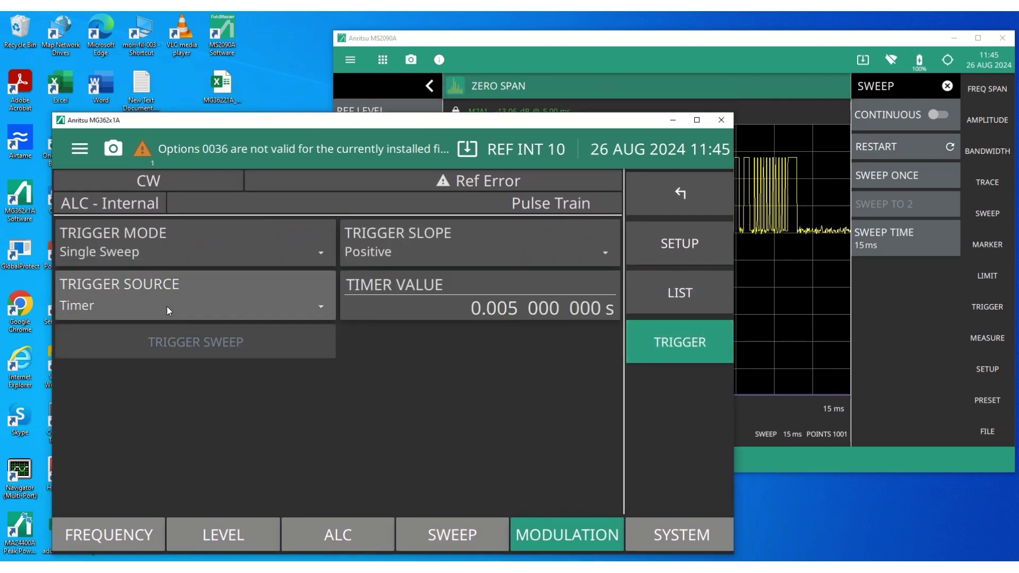